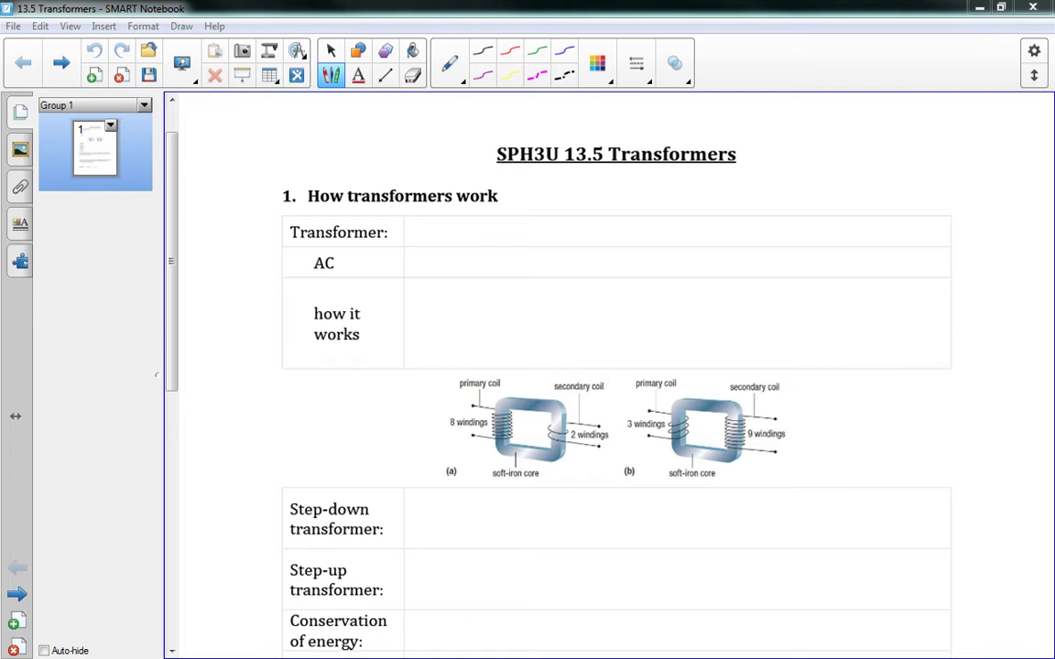
Step: Scroll down the '13.5 Transformers' page to bring the worksheet's Transformer row into view
scroll(615, 375, "down", 1)
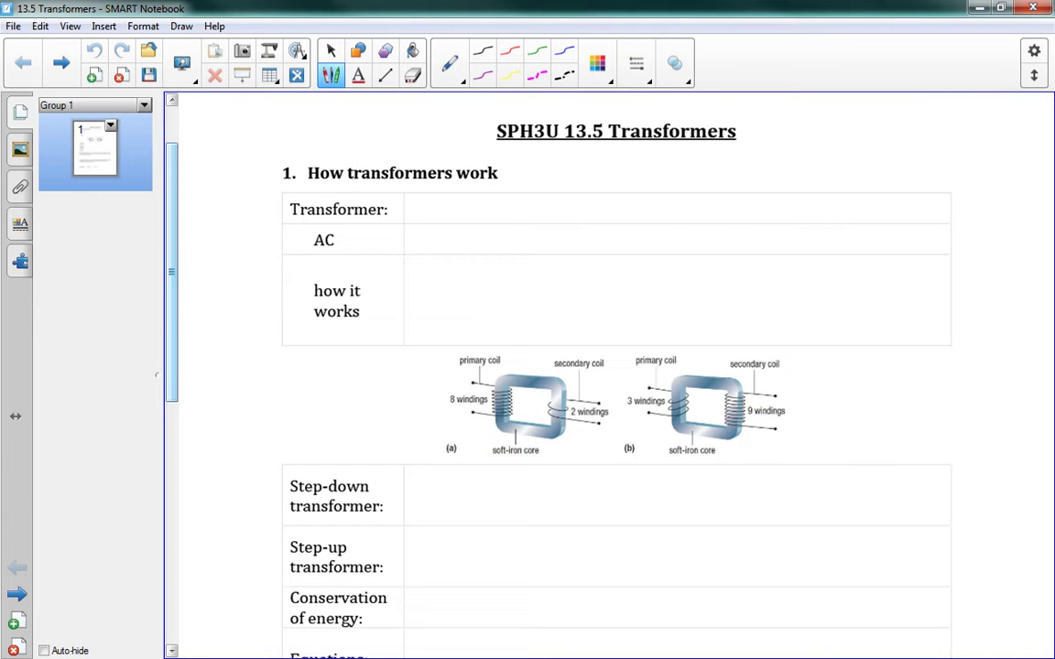
scroll(615, 375, "down", 1)
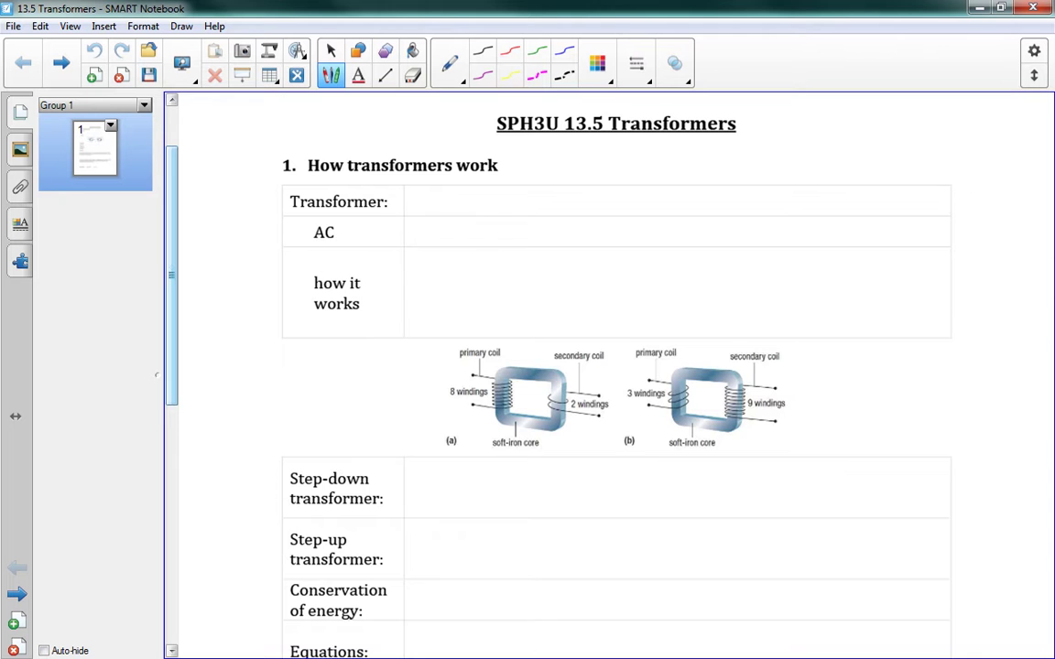
scroll(615, 366, "down", 1)
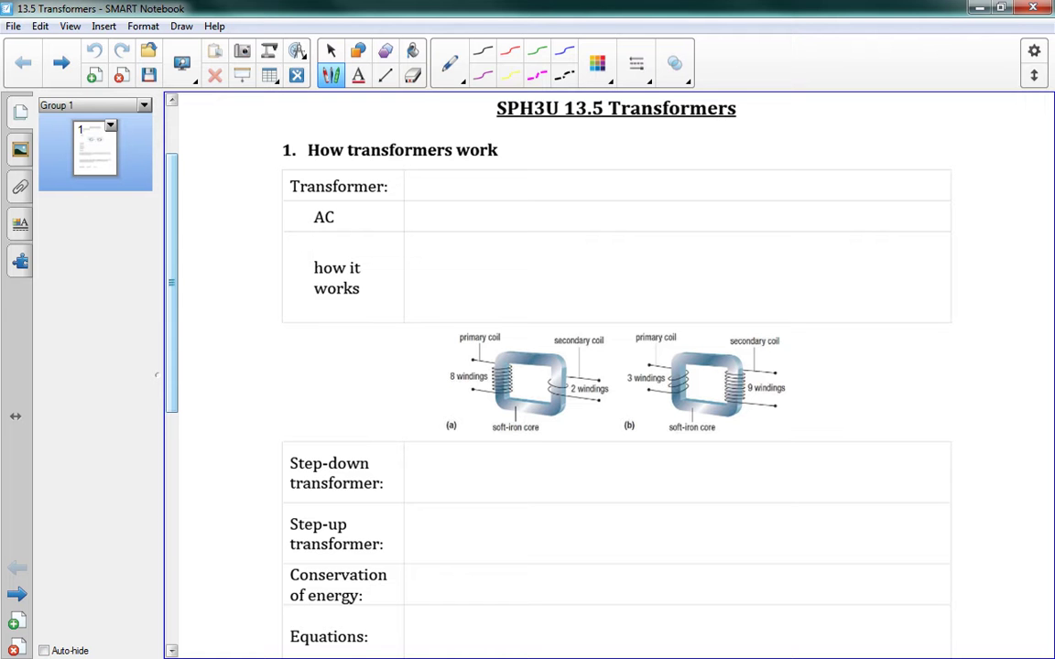
Step: Handwrite 'a device that can' in blue in the Transformer row
mouse_move(441, 186)
left_mouse_down()
mouse_move(443, 196)
mouse_move(499, 196)
left_mouse_up()
left_click_drag(502, 184, 518, 196)
mouse_move(530, 189)
left_mouse_down()
mouse_move(525, 196)
mouse_move(541, 196)
mouse_move(572, 180)
mouse_move(564, 196)
left_mouse_up()
mouse_move(577, 174)
left_mouse_down()
mouse_move(587, 196)
mouse_move(607, 196)
left_mouse_up()
mouse_move(601, 180)
left_mouse_down()
mouse_move(642, 195)
mouse_move(696, 188)
left_mouse_up()
left_click_drag(702, 191, 728, 196)
Step: Finish the definition with 'raise or lower voltage.'
mouse_move(740, 186)
left_mouse_down()
mouse_move(733, 196)
mouse_move(776, 187)
left_mouse_up()
mouse_move(777, 192)
left_mouse_down()
mouse_move(800, 174)
mouse_move(799, 196)
mouse_move(814, 186)
mouse_move(846, 196)
left_mouse_up()
left_click(845, 194)
left_click_drag(849, 195, 886, 183)
left_click_drag(900, 189, 915, 196)
left_click_drag(910, 187, 930, 196)
mouse_move(930, 189)
left_mouse_down()
mouse_move(930, 205)
mouse_move(954, 196)
left_mouse_up()
left_click(962, 192)
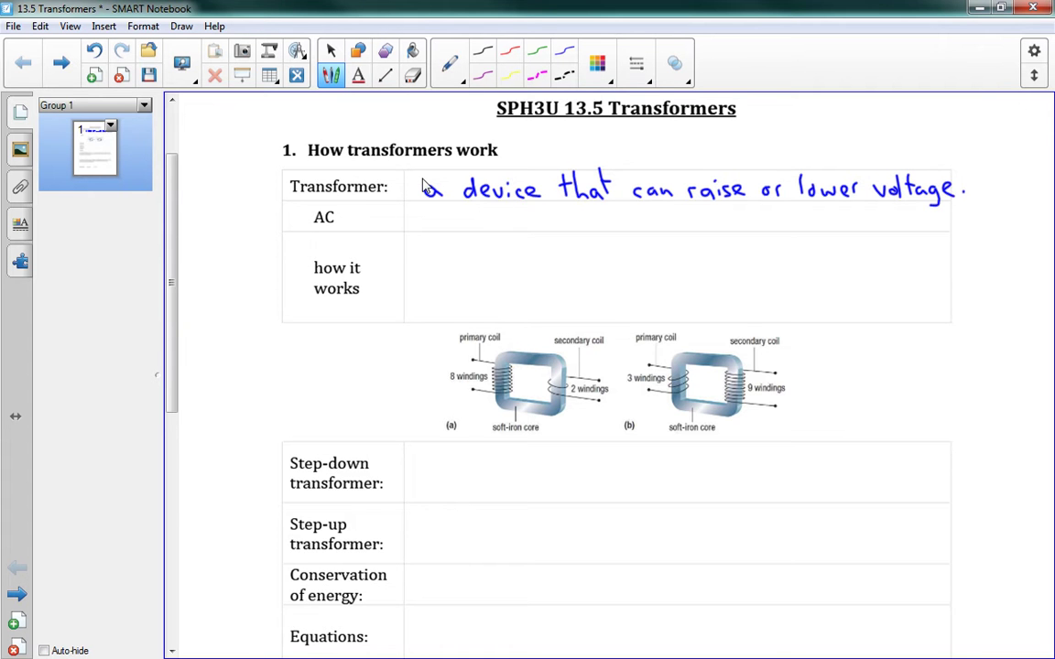
scroll(423, 183, "down", 1)
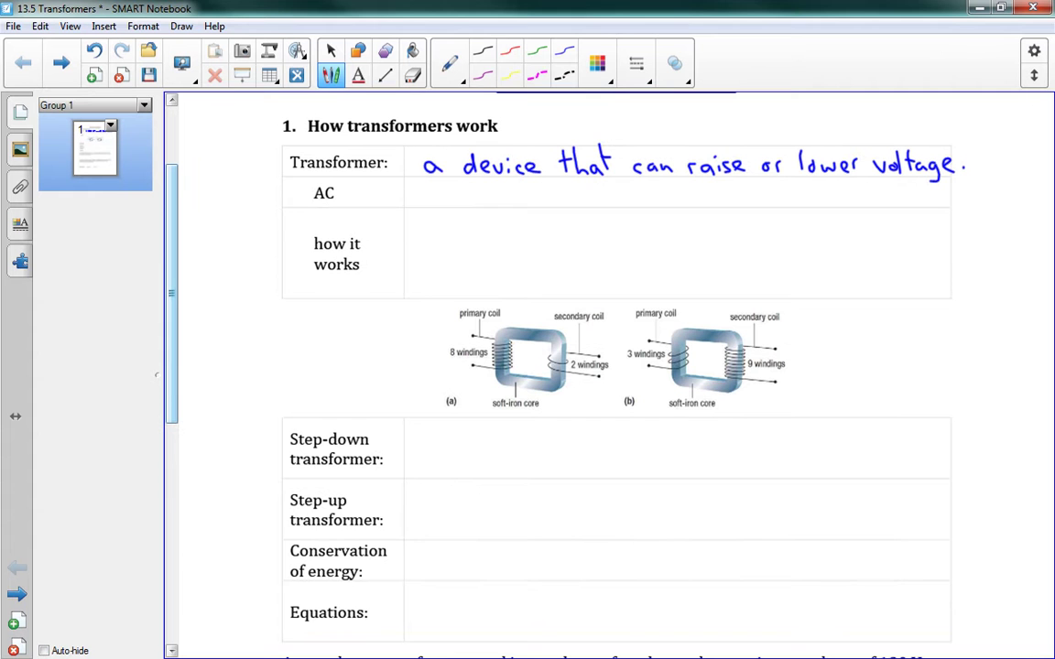
Step: Write 'transformers only' in the AC row and underline 'only'
mouse_move(420, 190)
left_mouse_down()
mouse_move(442, 190)
mouse_move(436, 206)
left_mouse_up()
mouse_move(444, 206)
left_mouse_down()
mouse_move(453, 194)
mouse_move(505, 207)
left_mouse_up()
left_click(491, 198)
left_click_drag(520, 197, 565, 205)
mouse_move(568, 205)
left_mouse_down()
mouse_move(601, 199)
mouse_move(630, 212)
left_mouse_up()
left_click_drag(596, 210, 671, 195)
left_click_drag(680, 197, 692, 195)
Step: Complete the note with 'work in AC!'
left_click_drag(696, 186, 695, 205)
mouse_move(702, 194)
left_mouse_down()
mouse_move(702, 205)
mouse_move(738, 206)
left_mouse_up()
mouse_move(759, 187)
left_mouse_down()
mouse_move(755, 205)
mouse_move(766, 205)
left_mouse_up()
left_click_drag(755, 199, 786, 204)
left_click_drag(800, 197, 796, 193)
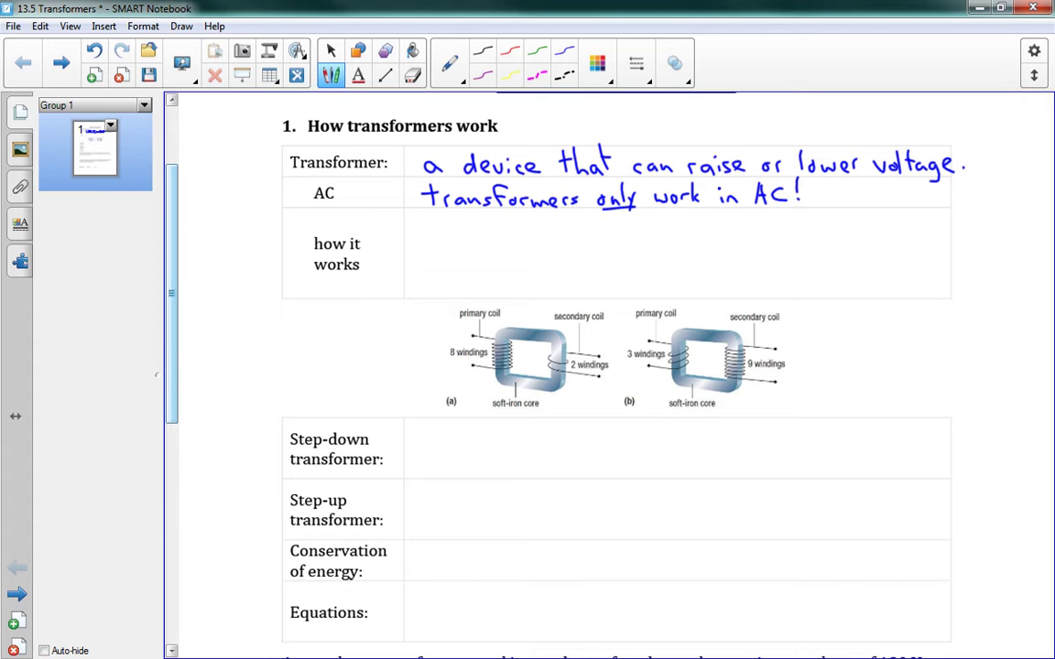
scroll(608, 366, "down", 1)
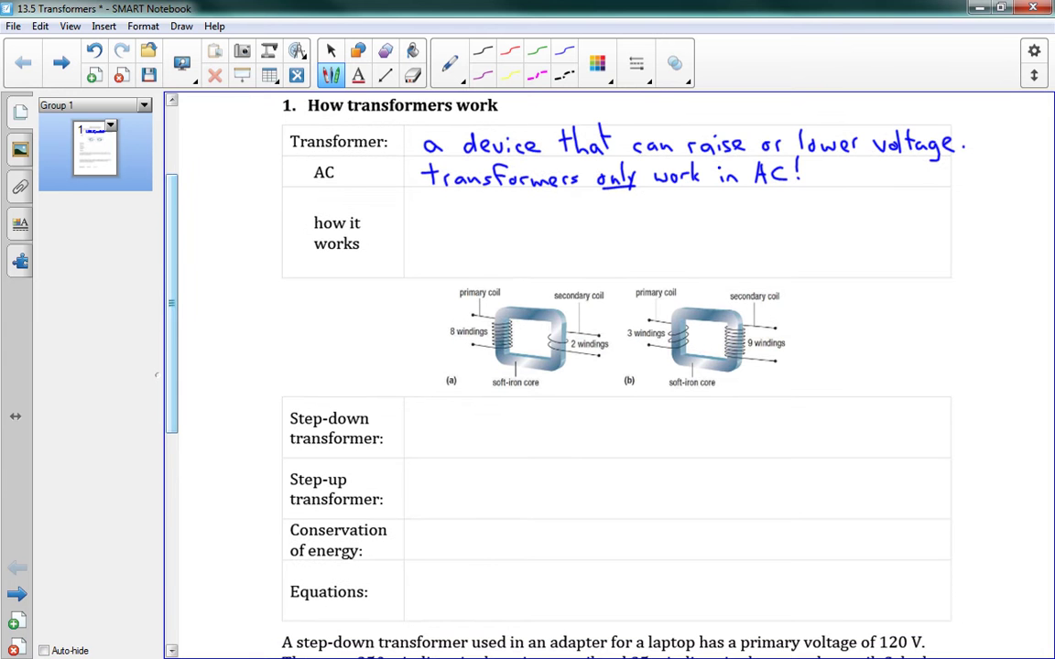
Step: Begin the how-it-works row ending 'like a Faraday's Ring.', undoing a circle drawn on diagram (a)
mouse_move(429, 194)
left_mouse_down()
mouse_move(428, 213)
mouse_move(491, 213)
mouse_move(525, 198)
mouse_move(540, 212)
left_mouse_up()
mouse_move(543, 213)
left_mouse_down()
mouse_move(557, 212)
mouse_move(567, 194)
mouse_move(581, 213)
left_mouse_up()
mouse_move(586, 203)
left_mouse_down()
mouse_move(591, 222)
mouse_move(600, 202)
mouse_move(605, 213)
mouse_move(648, 214)
left_mouse_up()
left_click_drag(653, 206, 656, 222)
left_click(676, 211)
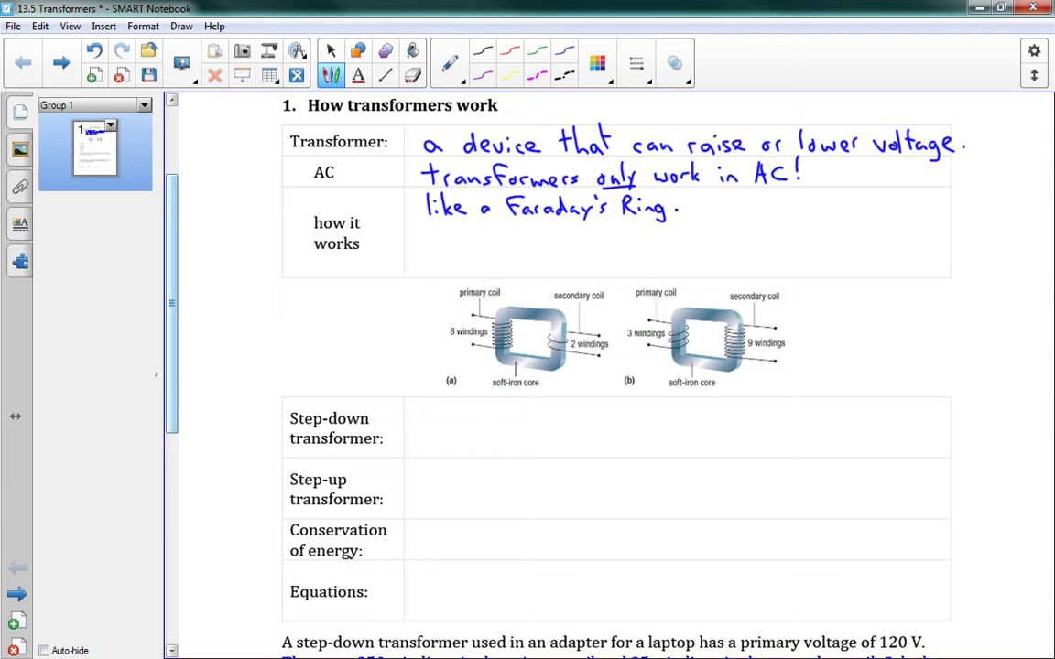
mouse_move(513, 289)
left_mouse_down()
mouse_move(453, 374)
mouse_move(577, 297)
left_mouse_up()
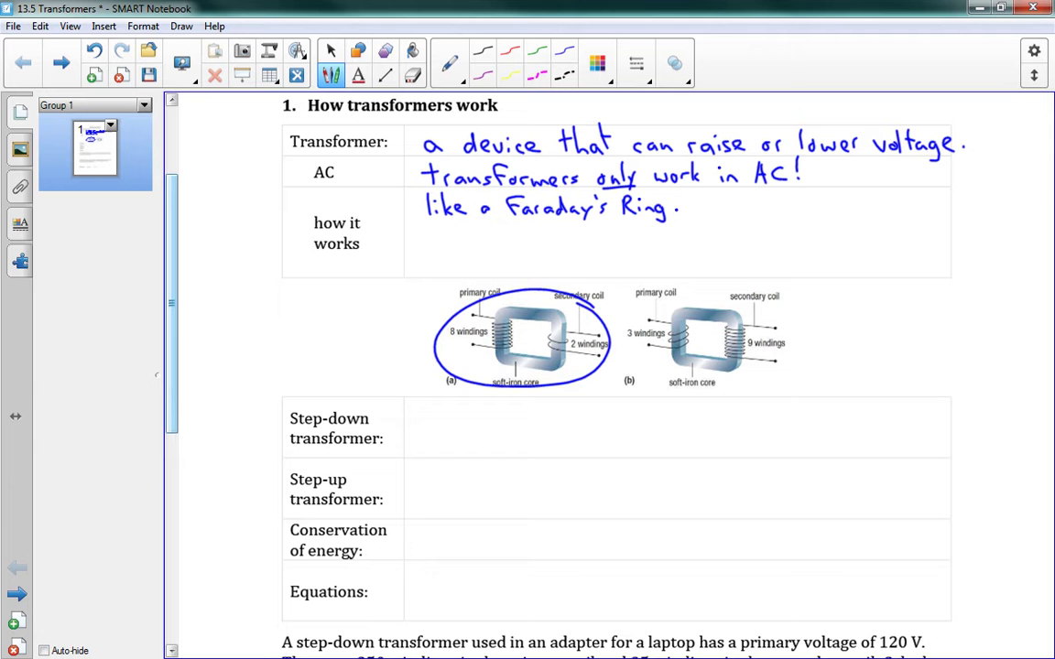
key("ctrl+z")
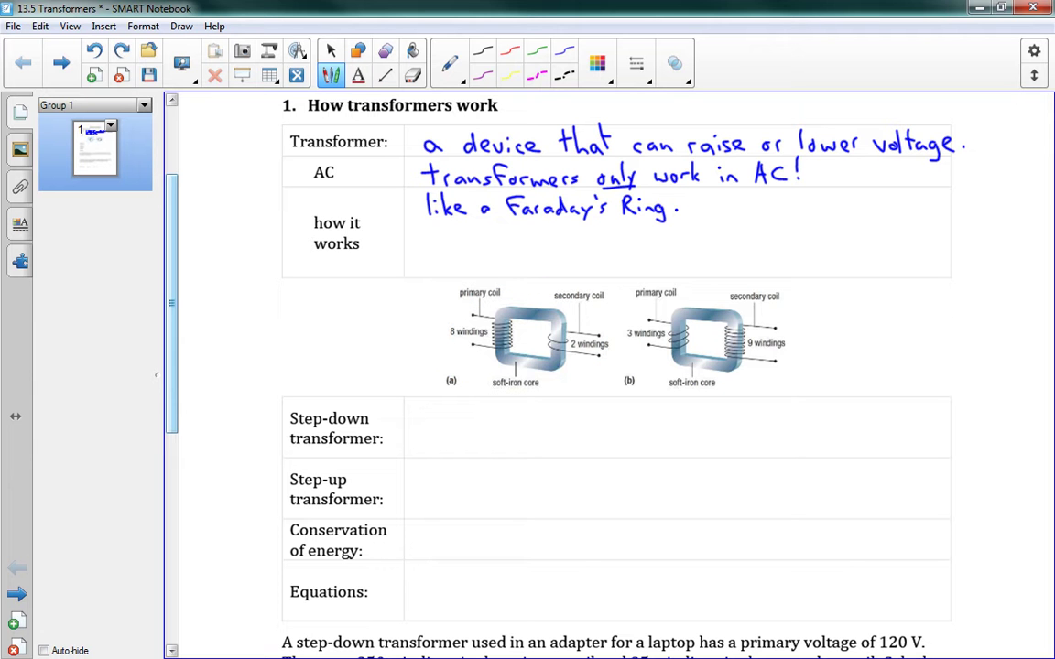
Step: Continue the line with 'a coil of wire on the left'
mouse_move(702, 201)
left_mouse_down()
mouse_move(703, 212)
mouse_move(739, 204)
left_mouse_up()
mouse_move(749, 200)
left_mouse_down()
mouse_move(750, 211)
mouse_move(785, 202)
mouse_move(793, 213)
mouse_move(835, 199)
mouse_move(838, 210)
left_mouse_up()
left_click(781, 207)
left_click(839, 195)
mouse_move(845, 210)
left_mouse_down()
mouse_move(886, 201)
mouse_move(904, 208)
left_mouse_up()
mouse_move(915, 196)
left_mouse_down()
mouse_move(927, 195)
mouse_move(923, 209)
left_mouse_up()
left_click_drag(934, 187, 940, 208)
left_click_drag(944, 204, 977, 211)
left_click_drag(981, 203, 996, 212)
left_click_drag(991, 199, 1007, 211)
left_click_drag(1001, 198, 1013, 198)
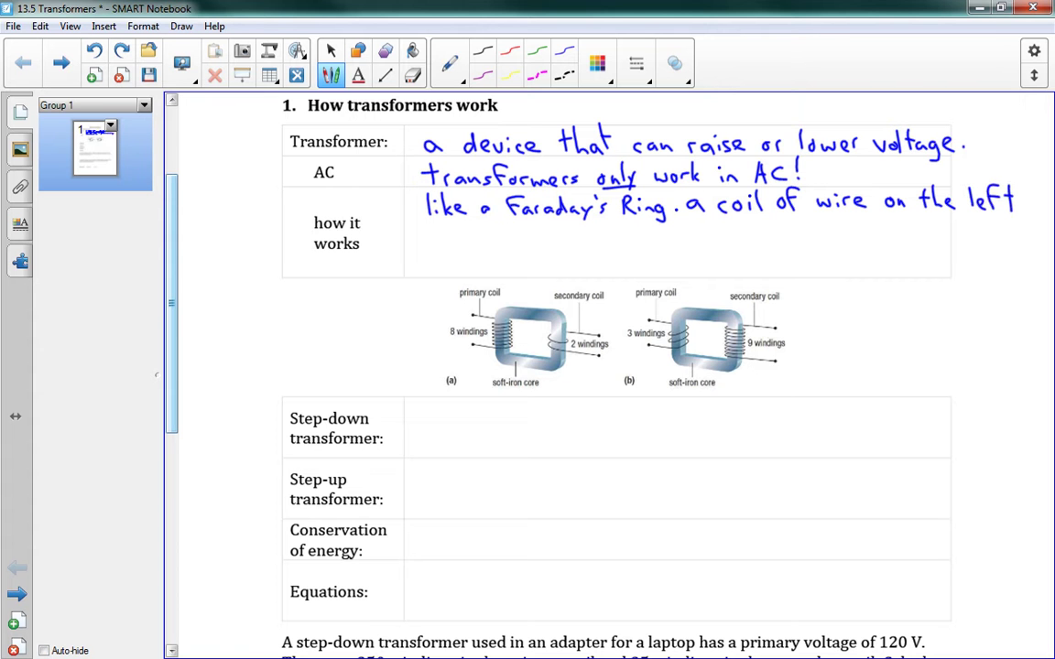
Step: Start a second line with 'induces current in a coil'
left_click_drag(428, 228, 428, 240)
mouse_move(428, 221)
left_mouse_down()
mouse_move(444, 240)
mouse_move(469, 239)
left_mouse_up()
mouse_move(481, 230)
left_mouse_down()
mouse_move(480, 240)
mouse_move(500, 241)
mouse_move(559, 232)
left_mouse_up()
mouse_move(562, 242)
left_mouse_down()
mouse_move(570, 233)
mouse_move(603, 240)
left_mouse_up()
left_click_drag(597, 232, 618, 241)
mouse_move(623, 232)
left_mouse_down()
mouse_move(634, 241)
mouse_move(694, 231)
left_mouse_up()
left_click_drag(700, 231, 749, 239)
left_click(740, 235)
Step: Add 'on the right.' and begin the next sentence with 'the AC'
mouse_move(753, 230)
left_mouse_down()
mouse_move(766, 229)
mouse_move(760, 240)
left_mouse_up()
left_click_drag(768, 223, 775, 240)
mouse_move(779, 234)
left_mouse_down()
mouse_move(806, 232)
mouse_move(820, 247)
mouse_move(833, 240)
left_mouse_up()
left_click_drag(832, 235, 886, 227)
left_click(859, 235)
mouse_move(881, 216)
left_mouse_down()
mouse_move(880, 235)
mouse_move(897, 235)
left_mouse_up()
left_click_drag(901, 230, 910, 234)
mouse_move(930, 218)
left_mouse_down()
mouse_move(923, 237)
mouse_move(936, 236)
left_mouse_up()
mouse_move(927, 229)
left_mouse_down()
mouse_move(947, 226)
mouse_move(958, 239)
left_mouse_up()
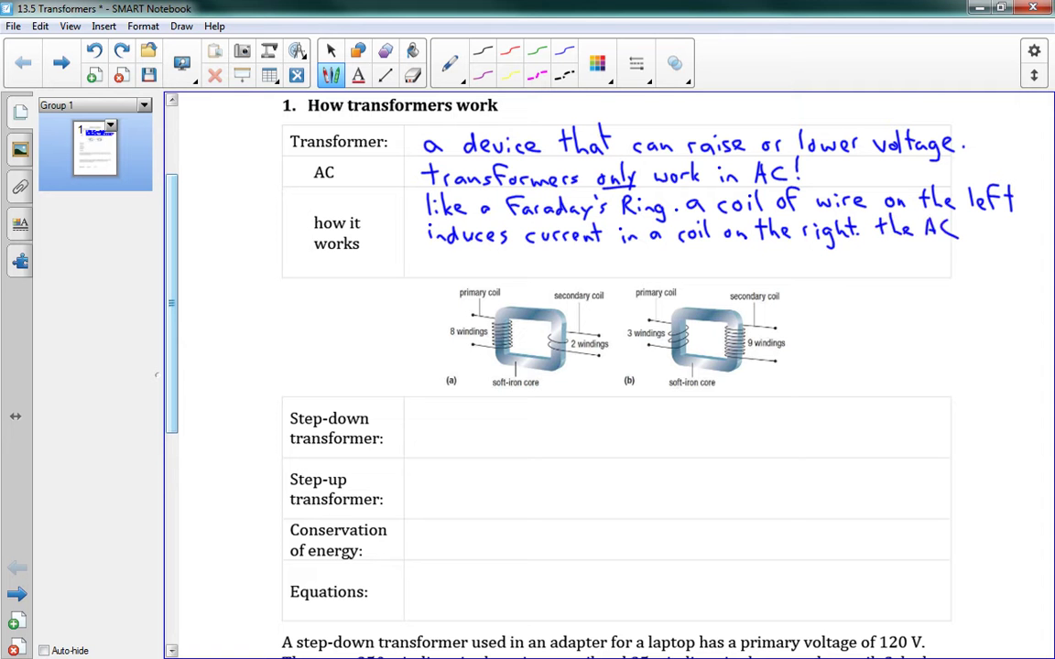
Step: Write 'means constantly changing' on a third line
left_click_drag(427, 272, 477, 272)
mouse_move(487, 262)
left_mouse_down()
mouse_move(480, 272)
mouse_move(590, 273)
left_mouse_up()
left_click_drag(604, 267, 620, 273)
left_click_drag(615, 265, 628, 272)
mouse_move(631, 265)
left_mouse_down()
mouse_move(635, 279)
mouse_move(692, 276)
left_mouse_up()
mouse_move(695, 267)
left_mouse_down()
mouse_move(705, 289)
mouse_move(733, 276)
left_mouse_up()
left_click(720, 259)
mouse_move(746, 268)
left_mouse_down()
mouse_move(739, 289)
mouse_move(824, 272)
left_mouse_up()
Step: Finish the explanation with 'magnetic field!'
left_click_drag(826, 269, 866, 275)
left_click(849, 260)
left_click_drag(874, 266, 918, 273)
left_click(893, 265)
left_click(894, 272)
mouse_move(929, 265)
left_mouse_down()
mouse_move(930, 256)
mouse_move(936, 267)
left_mouse_up()
left_click(936, 273)
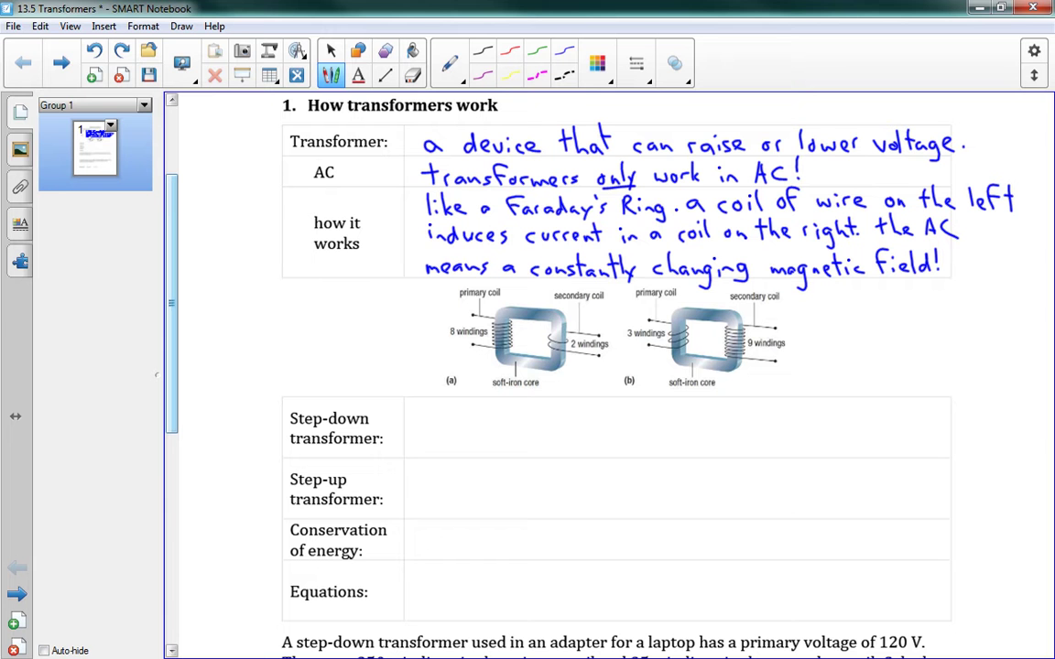
mouse_move(494, 306)
left_mouse_down()
mouse_move(467, 353)
mouse_move(478, 311)
left_mouse_up()
left_click_drag(586, 321, 542, 331)
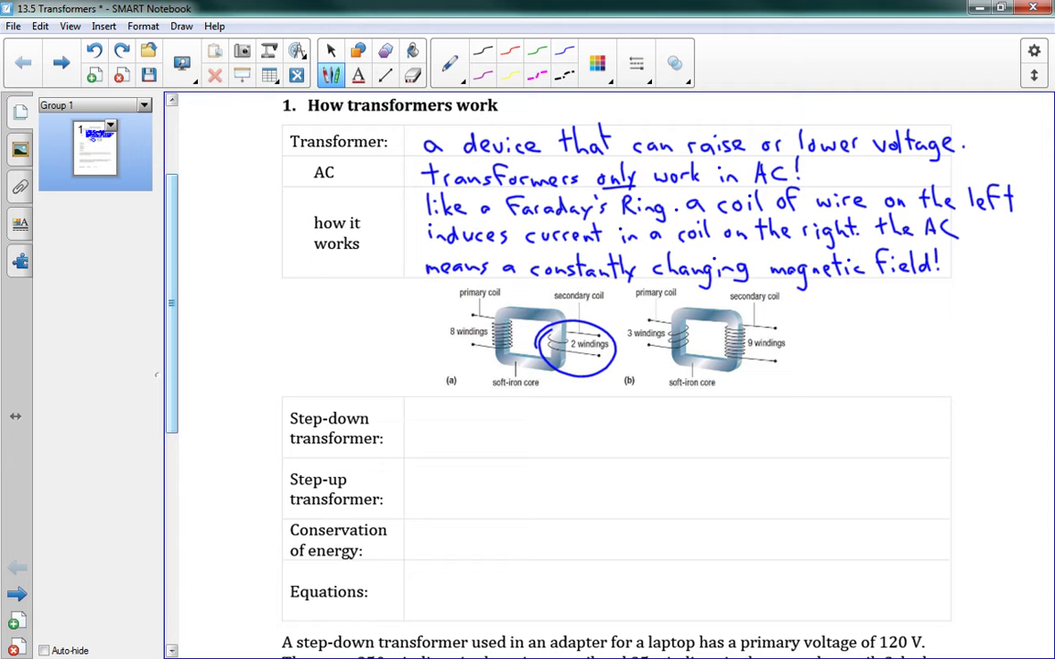
key("ctrl+z")
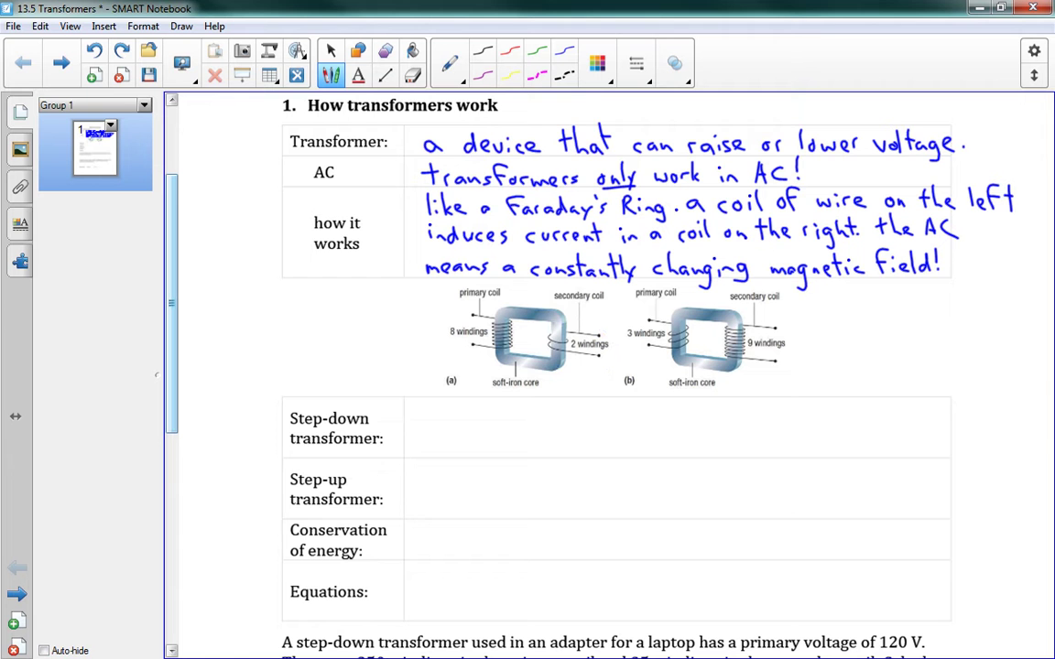
left_click_drag(171, 285, 170, 322)
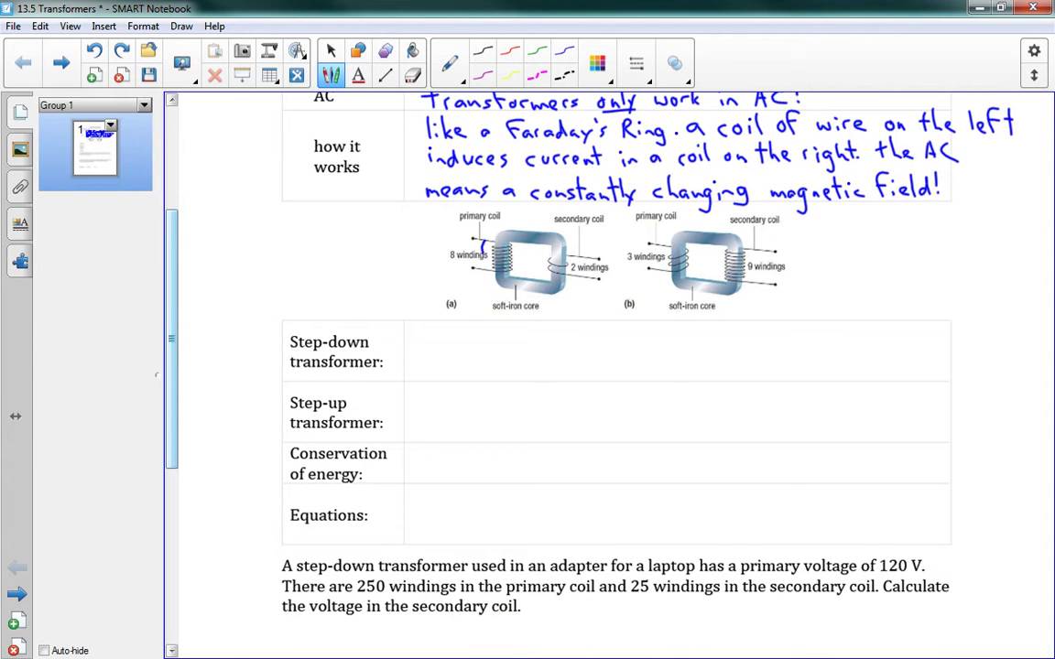
left_click_drag(502, 236, 551, 247)
Step: Write 'reduces voltage' in the Step-down row
scroll(615, 366, "down", 2)
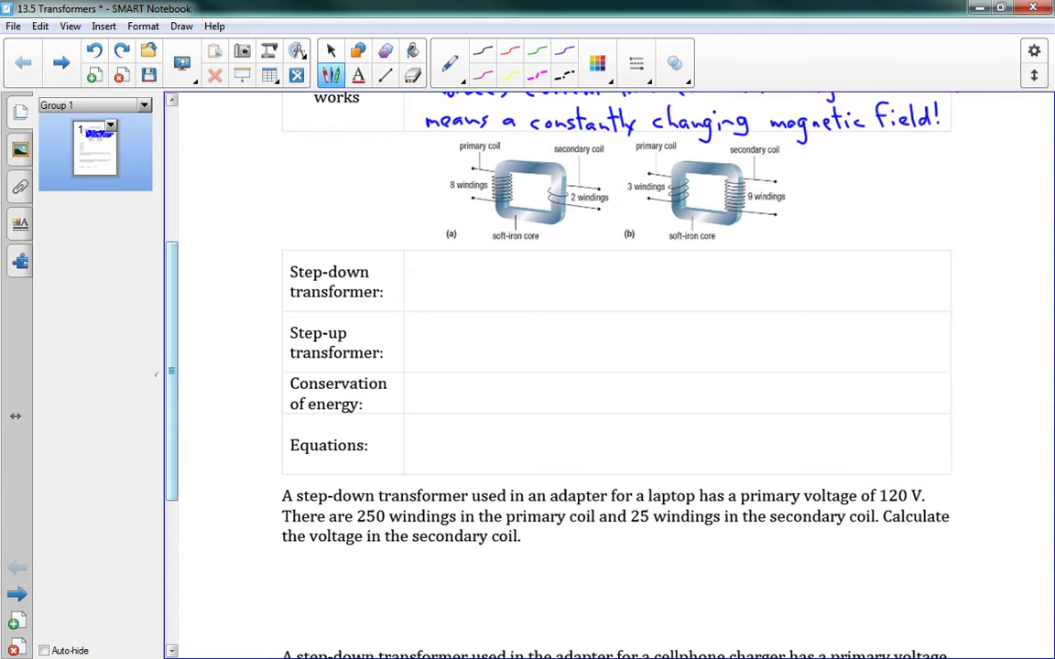
mouse_move(441, 272)
left_mouse_down()
mouse_move(449, 261)
mouse_move(492, 271)
left_mouse_up()
mouse_move(496, 271)
left_mouse_down()
mouse_move(505, 263)
mouse_move(504, 272)
left_mouse_up()
left_click_drag(510, 267, 567, 263)
left_click_drag(575, 253, 583, 271)
left_click_drag(577, 262, 587, 261)
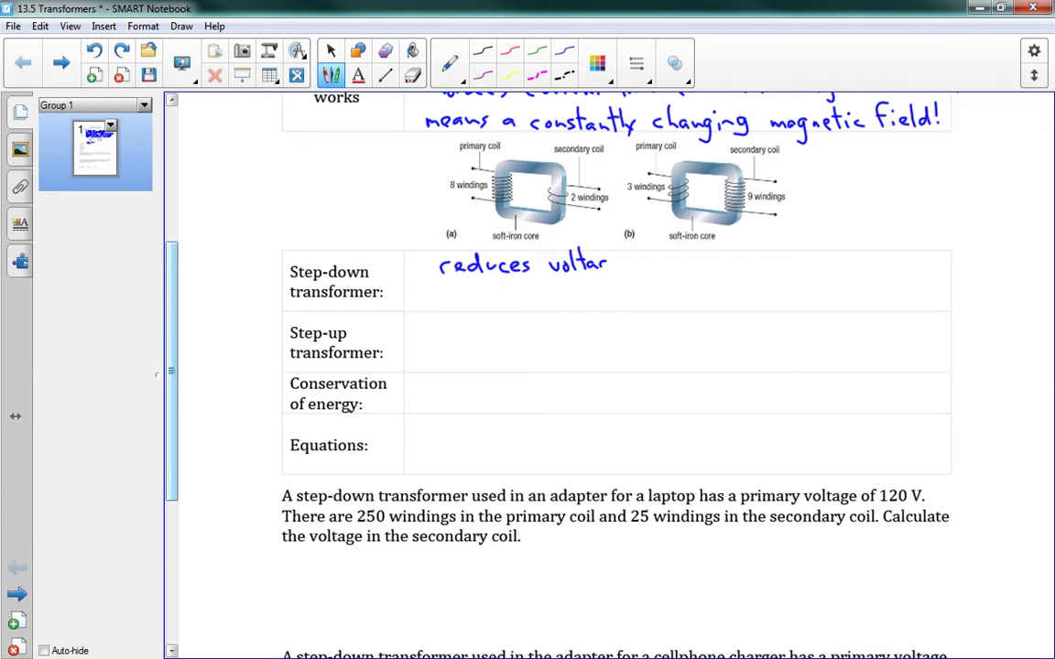
mouse_move(607, 260)
left_mouse_down()
mouse_move(603, 278)
mouse_move(631, 268)
left_mouse_up()
Step: Add '(increases current).' after undoing a stray underline under 'down'
left_click_drag(328, 282, 369, 281)
key("ctrl+z")
mouse_move(652, 255)
left_mouse_down()
mouse_move(650, 271)
mouse_move(818, 262)
left_mouse_up()
left_click_drag(821, 266, 856, 269)
left_click_drag(850, 261, 867, 271)
left_click(886, 267)
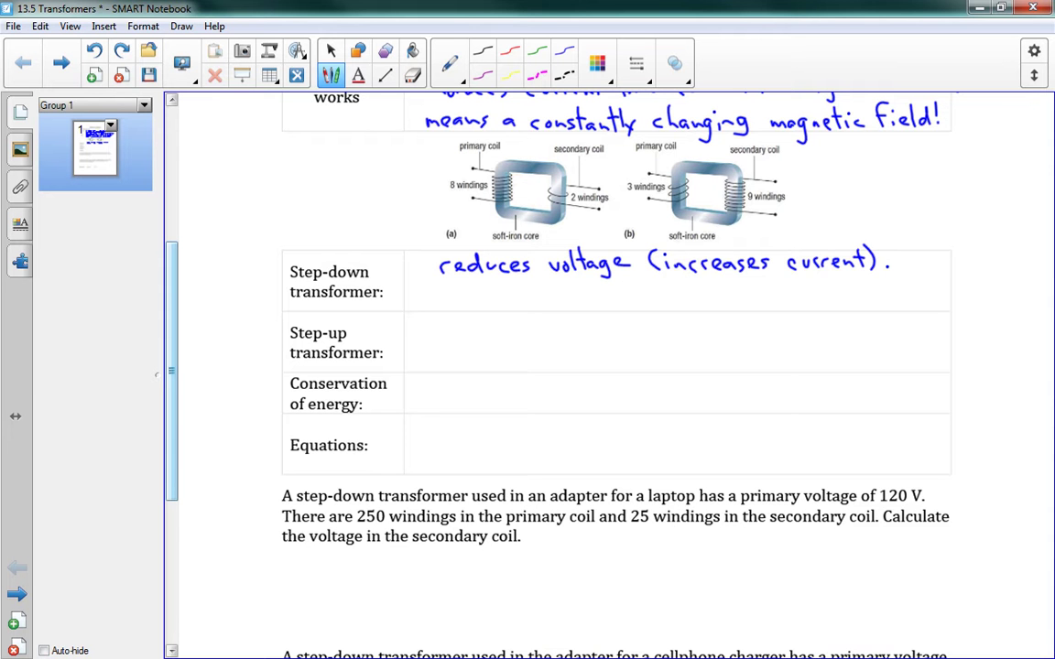
Step: Start a new line with 'primary windings'
mouse_move(438, 294)
left_mouse_down()
mouse_move(438, 309)
mouse_move(444, 300)
left_mouse_up()
left_click_drag(450, 297, 506, 303)
left_click(464, 291)
left_click_drag(509, 303, 572, 304)
mouse_move(582, 291)
left_mouse_down()
mouse_move(584, 305)
mouse_move(600, 305)
left_mouse_up()
left_click(589, 292)
mouse_move(610, 300)
left_mouse_down()
mouse_move(604, 313)
mouse_move(622, 291)
mouse_move(612, 306)
left_mouse_up()
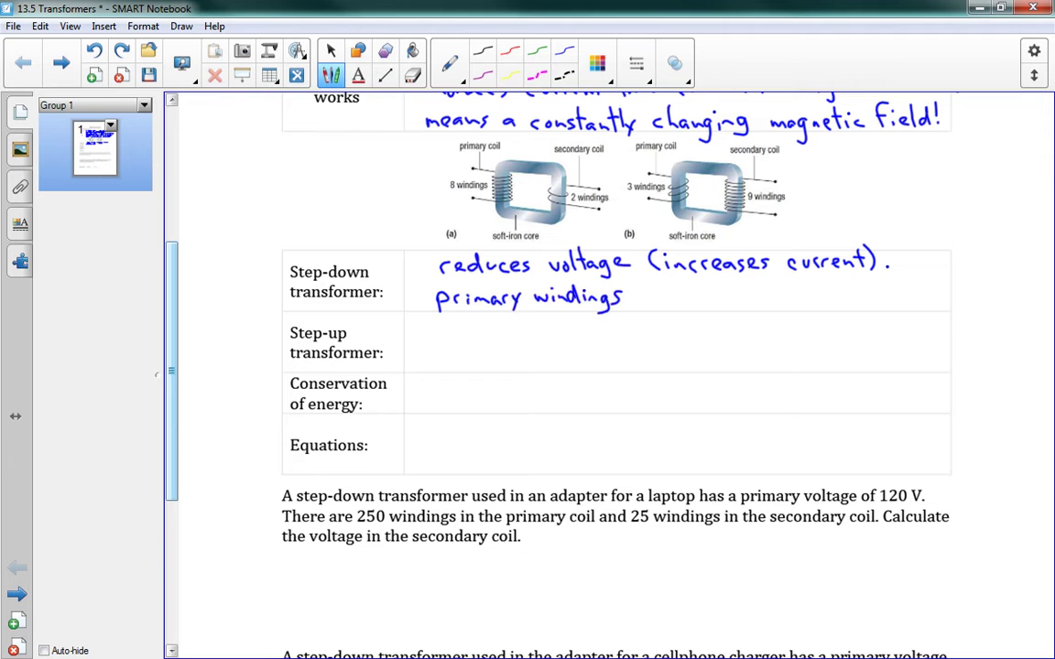
Step: Circle diagram (a)'s 8 windings and 2 windings labels and add '> secondary windings'
left_click_drag(494, 172, 472, 167)
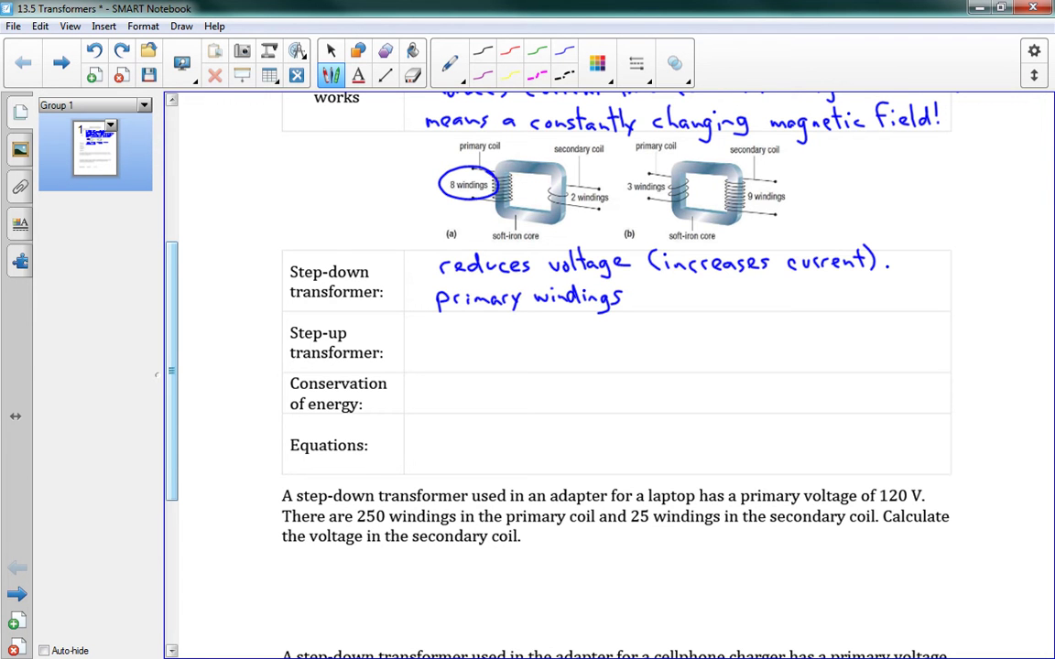
mouse_move(648, 289)
left_mouse_down()
mouse_move(648, 300)
mouse_move(727, 295)
left_mouse_up()
left_click_drag(734, 293, 778, 300)
mouse_move(780, 301)
left_mouse_down()
mouse_move(787, 292)
mouse_move(793, 306)
mouse_move(817, 291)
mouse_move(841, 300)
left_mouse_up()
mouse_move(852, 285)
left_mouse_down()
mouse_move(848, 300)
mouse_move(875, 300)
left_mouse_up()
mouse_move(882, 292)
left_mouse_down()
mouse_move(875, 313)
mouse_move(888, 299)
left_mouse_up()
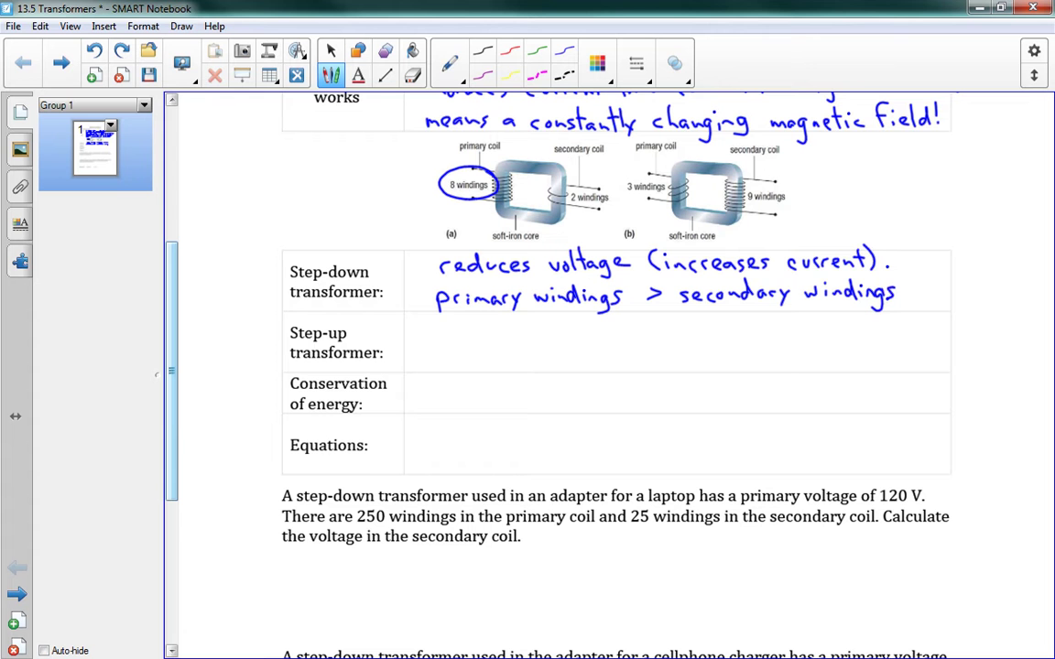
left_click_drag(553, 193, 564, 183)
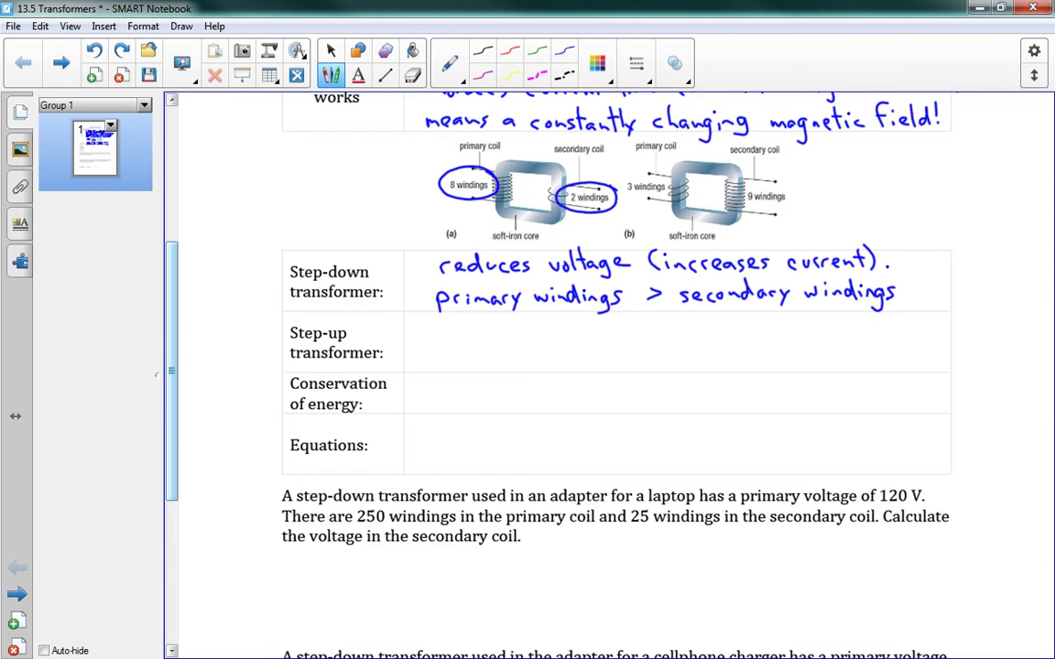
Step: Handwrite the equation Pp = Ps beside the coil diagrams
scroll(615, 366, "down", 1)
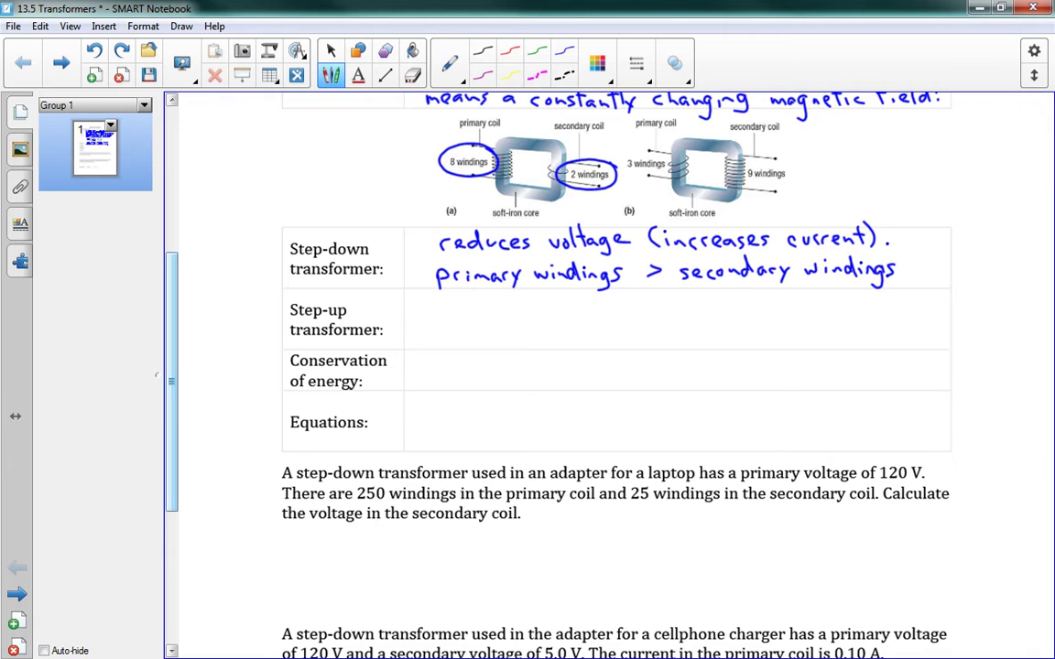
mouse_move(818, 139)
left_mouse_down()
mouse_move(819, 158)
mouse_move(856, 146)
mouse_move(865, 161)
left_mouse_up()
left_click_drag(865, 139, 877, 160)
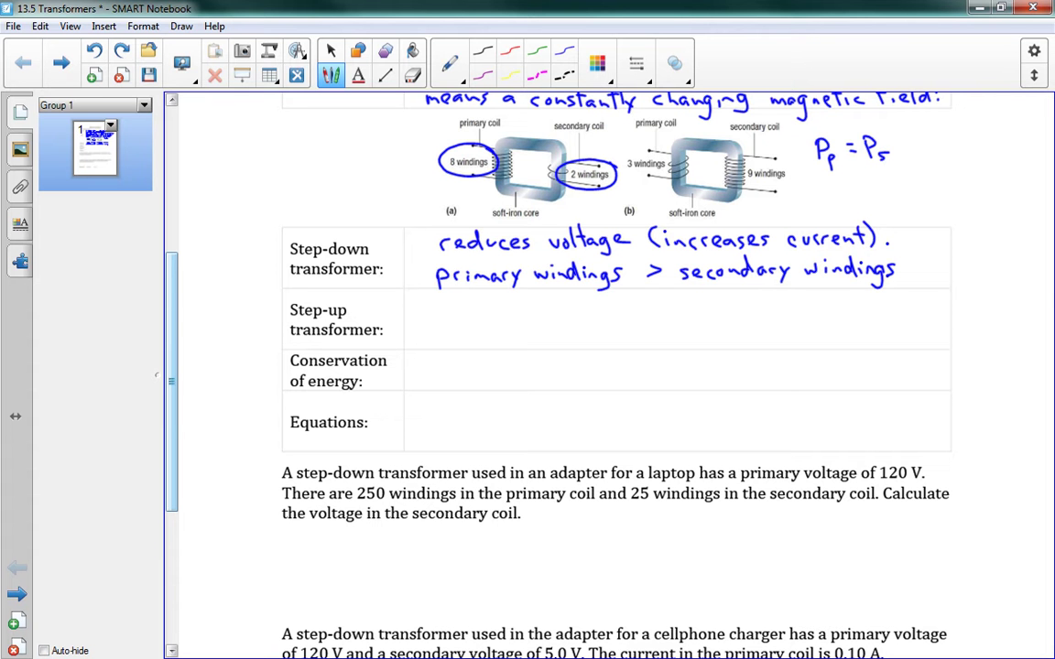
Step: Write VpIp = VsIs below it, undoing a stray stroke over VpIp
mouse_move(813, 181)
left_mouse_down()
mouse_move(834, 196)
mouse_move(840, 179)
left_mouse_up()
left_click_drag(828, 196, 869, 182)
mouse_move(856, 190)
left_mouse_down()
mouse_move(906, 177)
mouse_move(899, 194)
left_mouse_up()
left_click_drag(892, 194, 906, 194)
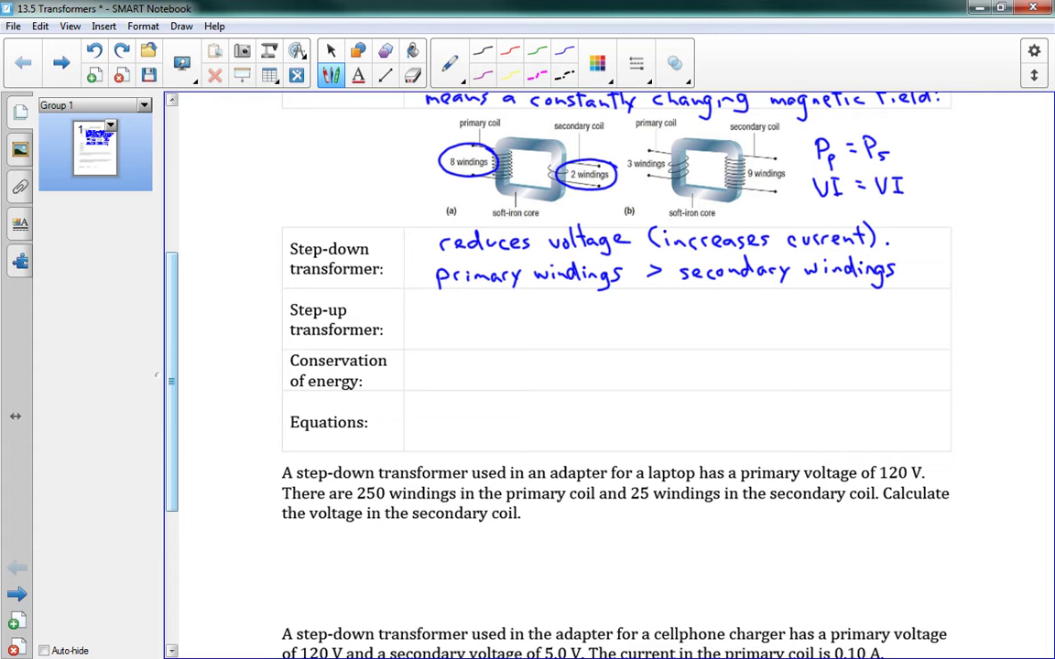
mouse_move(829, 191)
left_mouse_down()
mouse_move(828, 203)
mouse_move(834, 195)
left_mouse_up()
mouse_move(844, 193)
left_mouse_down()
mouse_move(844, 206)
mouse_move(849, 197)
mouse_move(906, 198)
left_mouse_up()
mouse_move(822, 167)
left_mouse_down()
mouse_move(817, 180)
mouse_move(844, 195)
left_mouse_up()
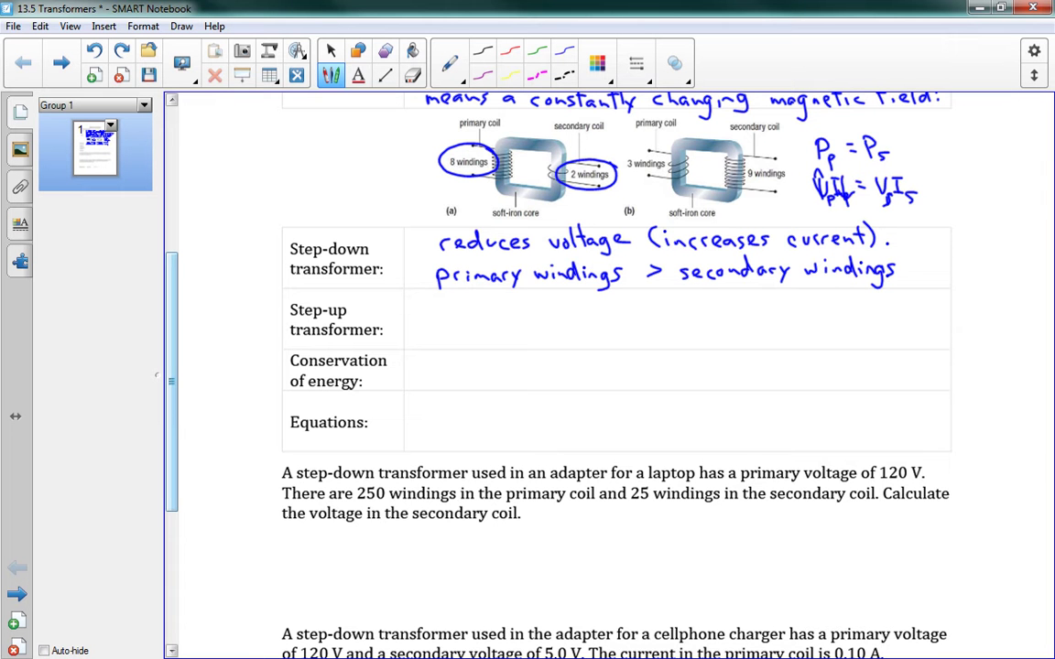
key("ctrl+z")
key("ctrl+z")
Step: Write 'increases voltage (reduces current). primary windings < secondary windings.' in the Step-up row
scroll(614, 366, "down", 1)
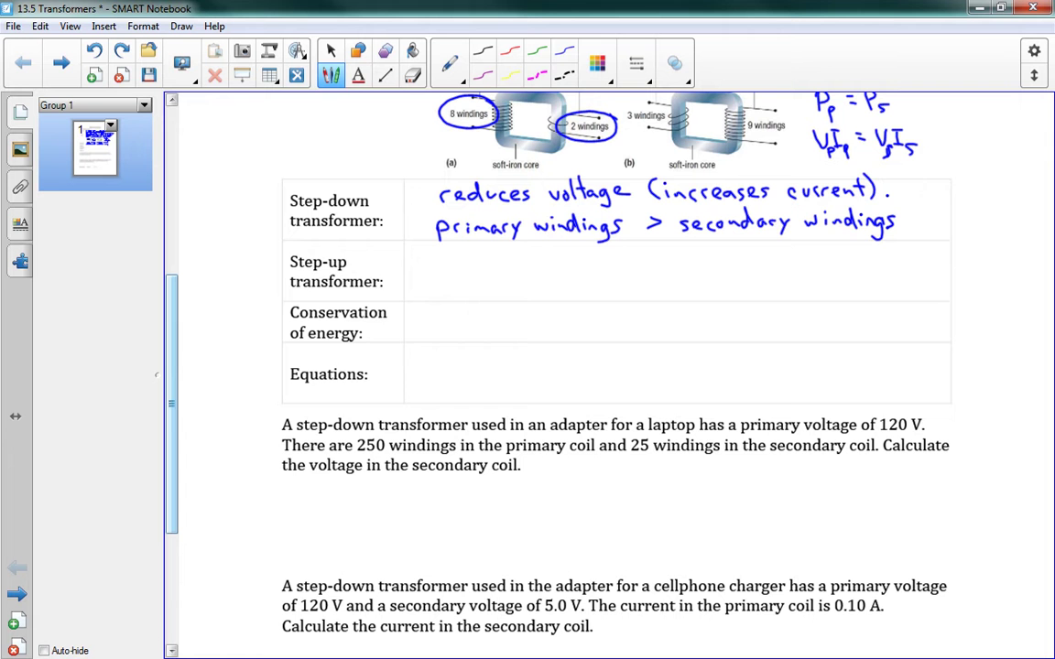
mouse_move(439, 254)
left_mouse_down()
mouse_move(440, 266)
mouse_move(628, 258)
left_mouse_up()
mouse_move(654, 246)
left_mouse_down()
mouse_move(652, 265)
mouse_move(672, 256)
mouse_move(863, 261)
left_mouse_up()
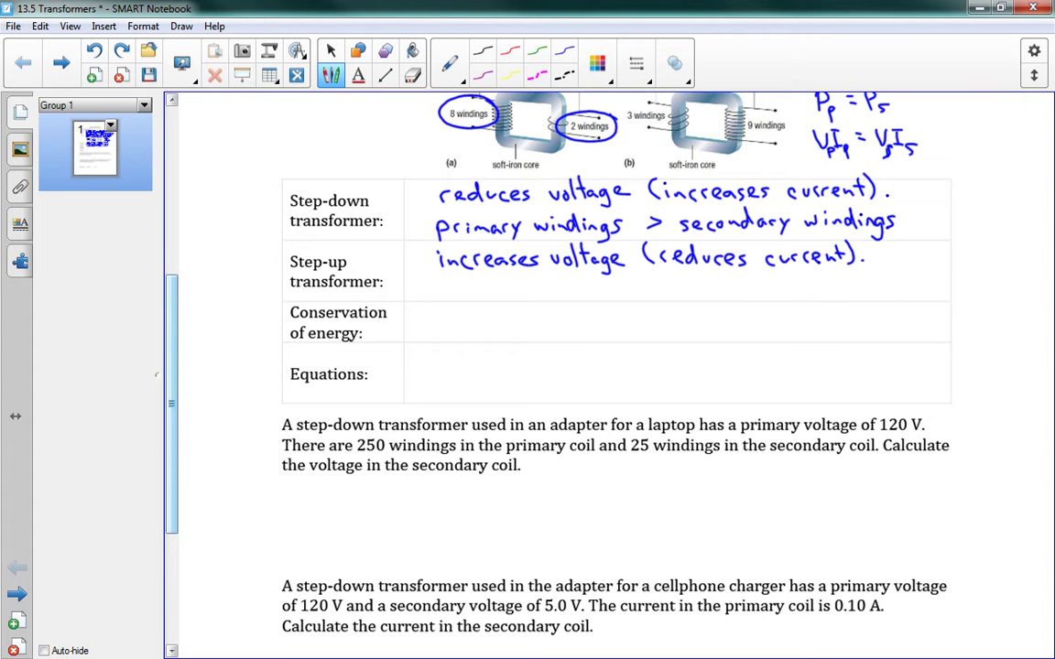
mouse_move(439, 286)
left_mouse_down()
mouse_move(519, 291)
mouse_move(518, 302)
mouse_move(588, 286)
mouse_move(620, 302)
mouse_move(676, 286)
mouse_move(669, 294)
mouse_move(884, 291)
left_mouse_up()
left_click_drag(894, 290, 896, 291)
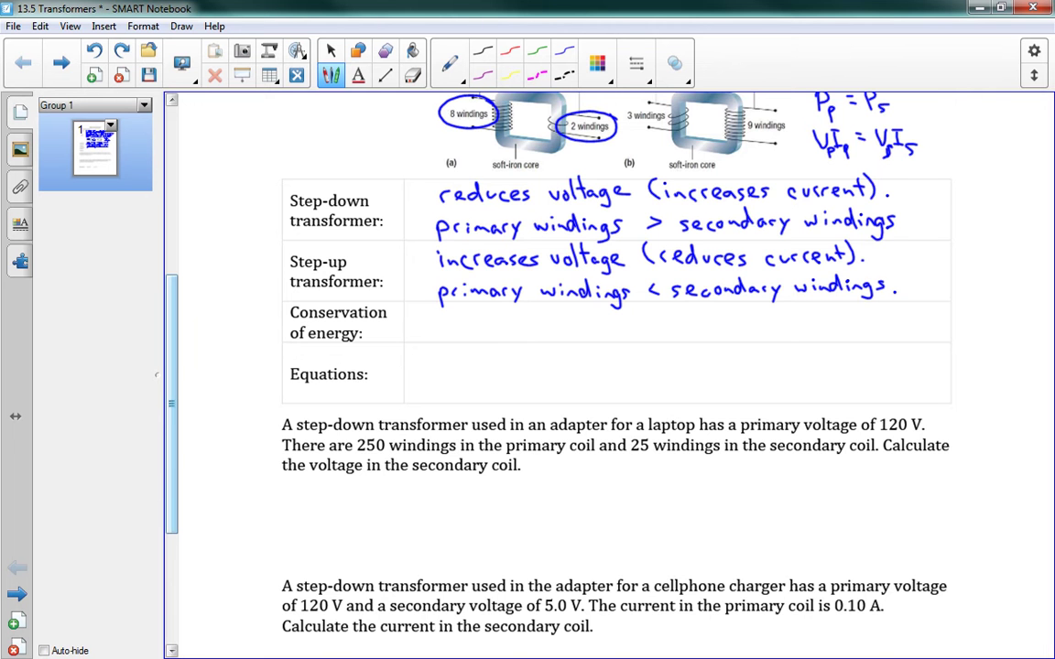
Step: Draw temporary ellipses and arrows over the coils of diagrams (a) and (b), then undo them
scroll(596, 366, "up", 2)
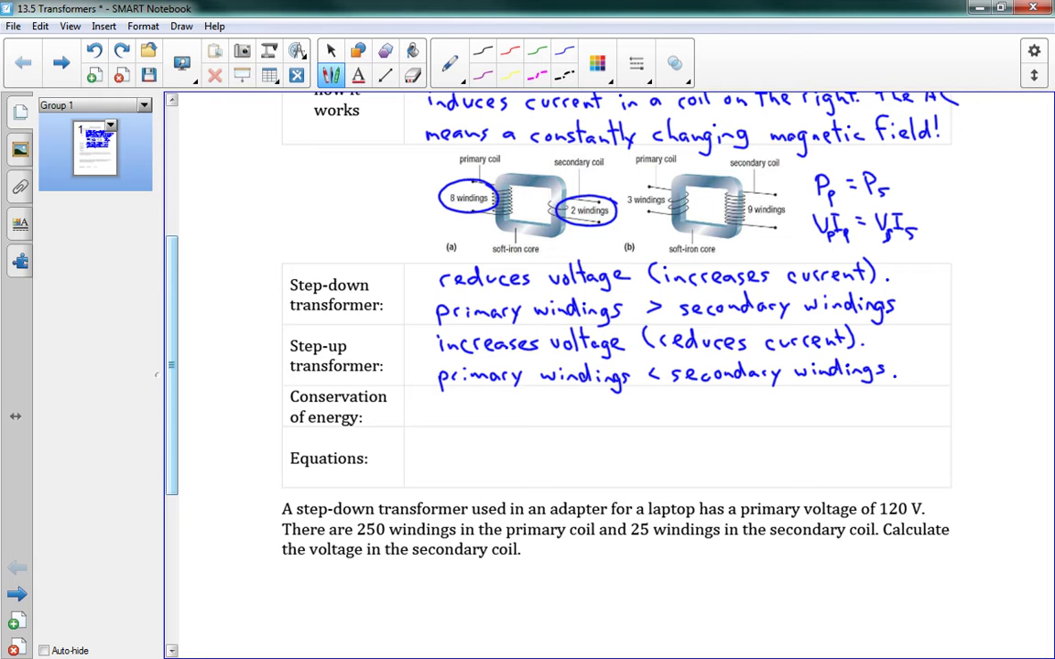
mouse_move(499, 181)
left_mouse_down()
mouse_move(441, 203)
mouse_move(514, 206)
mouse_move(516, 188)
mouse_move(586, 185)
mouse_move(537, 220)
mouse_move(623, 229)
mouse_move(621, 191)
left_mouse_up()
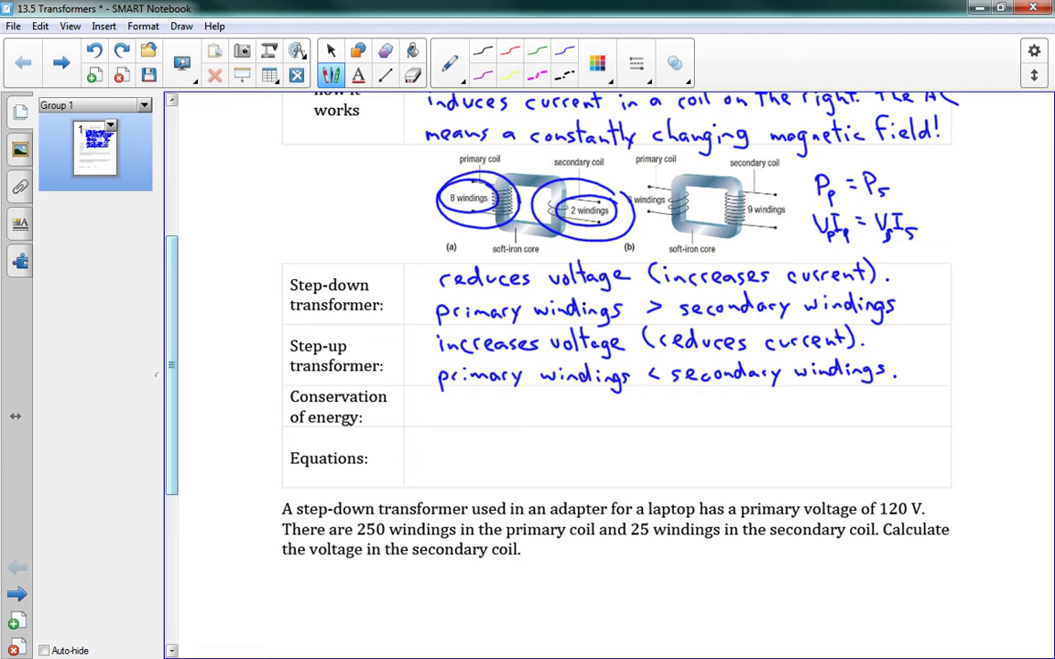
key("ctrl+z")
key("ctrl+z")
key("ctrl+z")
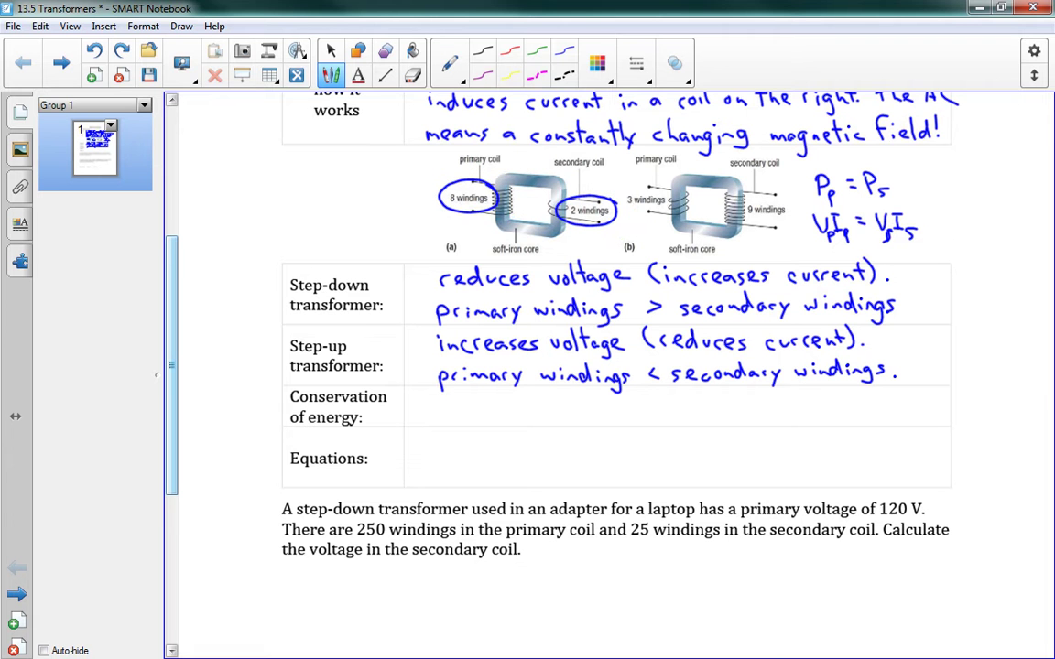
left_click_drag(691, 179, 732, 172)
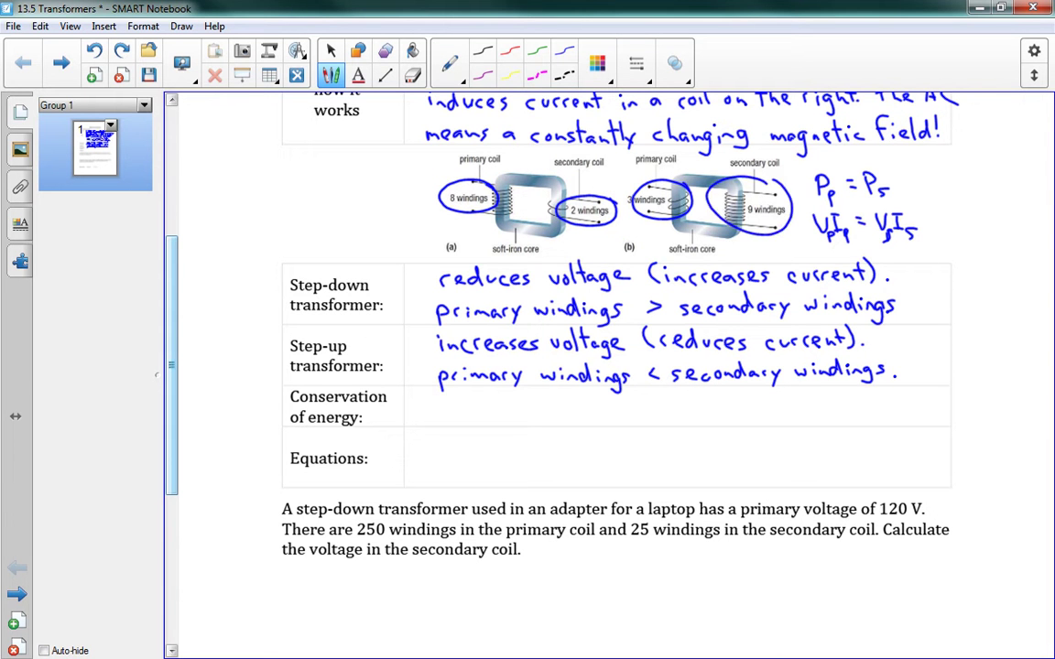
key("ctrl+z")
key("ctrl+z")
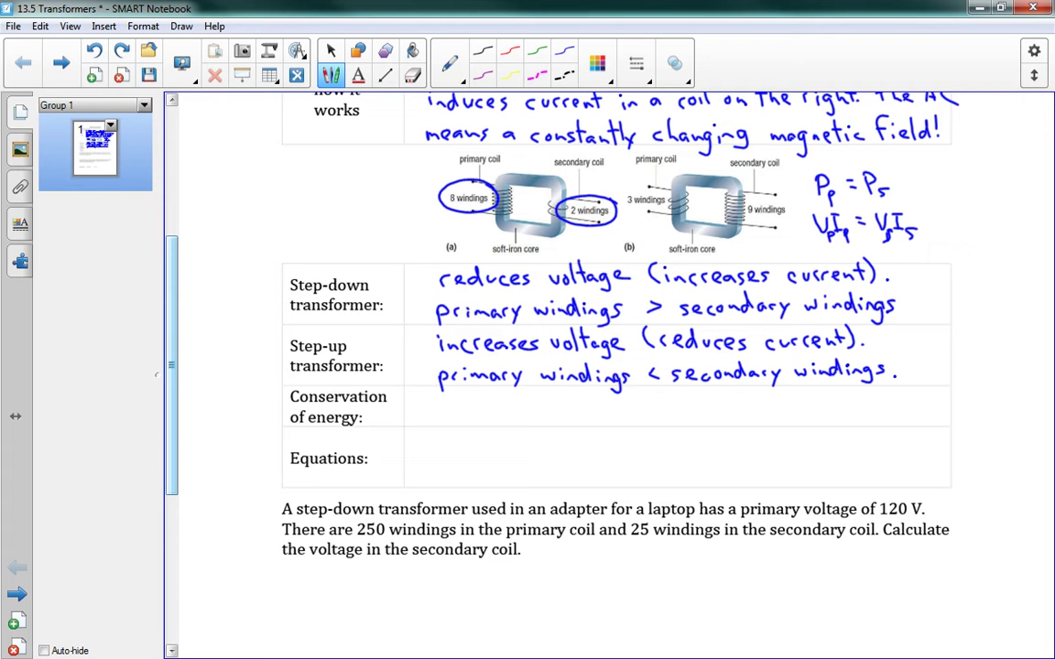
left_click_drag(515, 201, 545, 205)
left_click_drag(685, 209, 718, 208)
key("ctrl+z")
key("ctrl+z")
Step: Handwrite '∴ Pp = Ps' in the Conservation of energy row
scroll(615, 366, "down", 3)
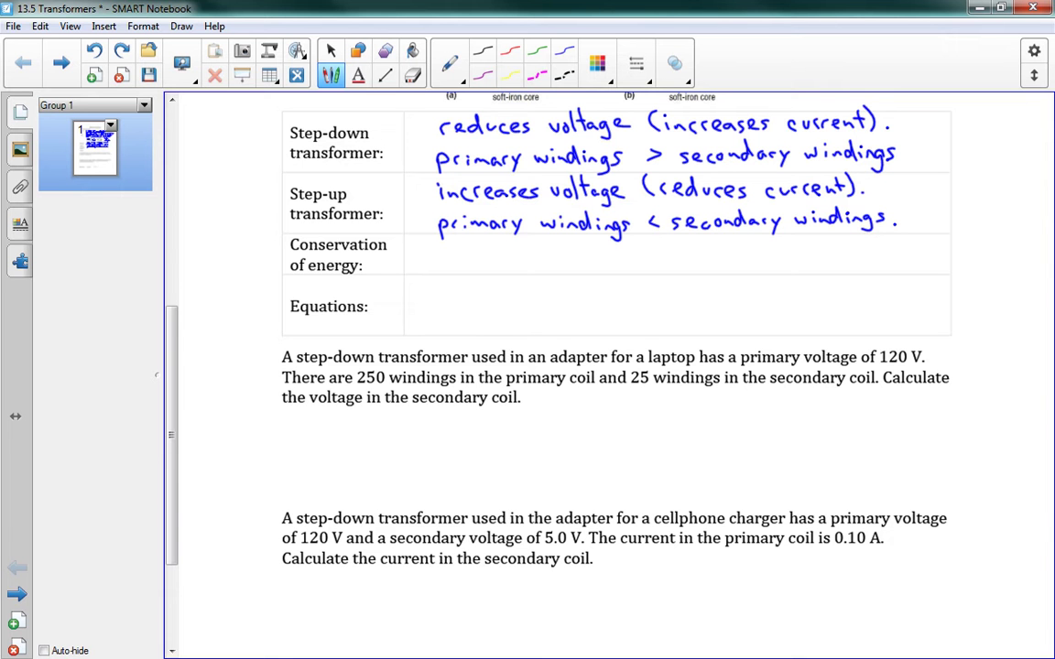
mouse_move(475, 245)
left_mouse_down()
mouse_move(499, 263)
mouse_move(495, 271)
mouse_move(523, 252)
left_mouse_up()
mouse_move(511, 260)
left_mouse_down()
mouse_move(559, 245)
mouse_move(553, 265)
left_mouse_up()
mouse_move(547, 267)
left_mouse_down()
mouse_move(561, 267)
mouse_move(499, 273)
mouse_move(474, 247)
mouse_move(494, 262)
mouse_move(521, 253)
left_mouse_up()
left_click_drag(509, 260, 543, 265)
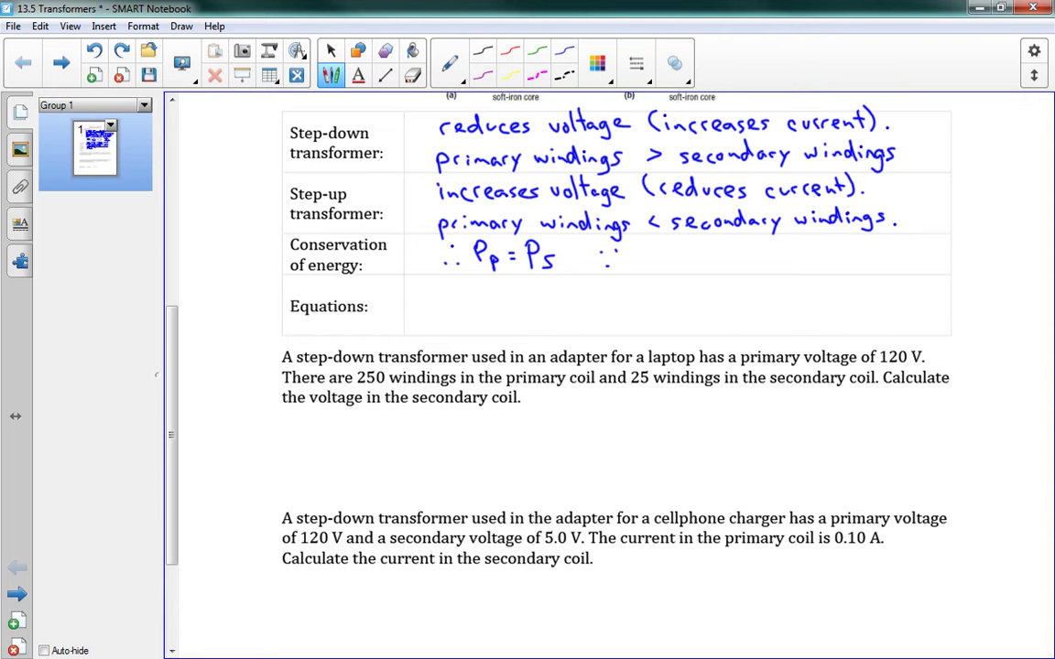
Step: Continue the line with '∵ P = VI, VpIp = VsIs.' ending in a dot
mouse_move(634, 246)
left_mouse_down()
mouse_move(633, 267)
mouse_move(666, 253)
left_mouse_up()
left_click_drag(657, 259, 708, 245)
left_click_drag(701, 247, 708, 264)
mouse_move(720, 264)
left_mouse_down()
mouse_move(759, 245)
mouse_move(767, 260)
mouse_move(794, 245)
left_mouse_up()
left_click_drag(787, 244, 787, 264)
left_click_drag(810, 253, 821, 253)
mouse_move(810, 260)
left_mouse_down()
mouse_move(845, 244)
mouse_move(856, 264)
mouse_move(884, 244)
left_mouse_up()
left_click_drag(874, 245, 874, 262)
mouse_move(865, 262)
left_mouse_down()
mouse_move(898, 257)
mouse_move(886, 264)
left_mouse_up()
left_click(911, 258)
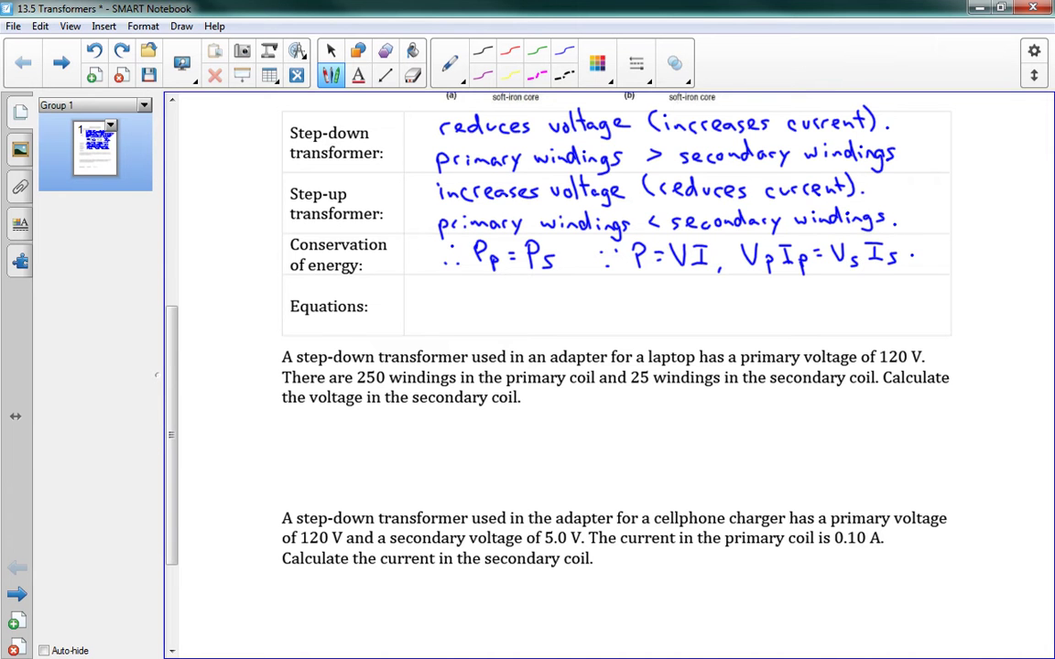
Step: Handwrite Vp/Vs = Np/Ns as the first equation in the Equations row
scroll(613, 366, "down", 1)
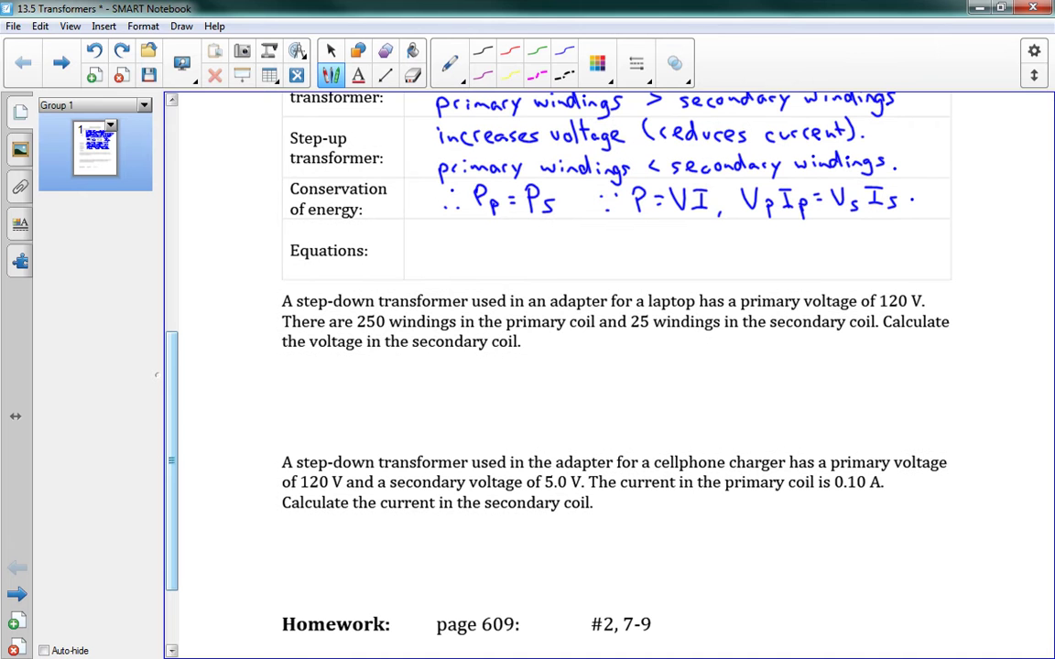
left_click_drag(449, 234, 470, 249)
mouse_move(445, 253)
left_mouse_down()
mouse_move(489, 254)
mouse_move(469, 262)
mouse_move(479, 268)
mouse_move(469, 276)
mouse_move(510, 252)
left_mouse_up()
left_click_drag(502, 258, 510, 258)
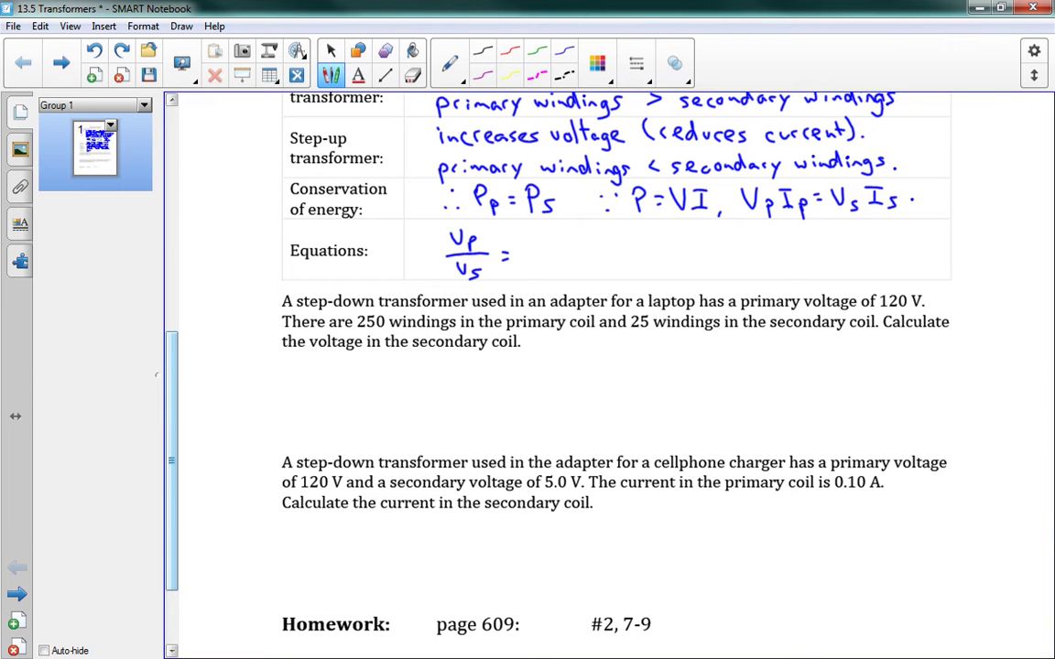
mouse_move(521, 247)
left_mouse_down()
mouse_move(521, 232)
mouse_move(539, 232)
mouse_move(567, 257)
left_mouse_up()
mouse_move(528, 267)
left_mouse_down()
mouse_move(528, 278)
mouse_move(541, 266)
mouse_move(551, 282)
left_mouse_up()
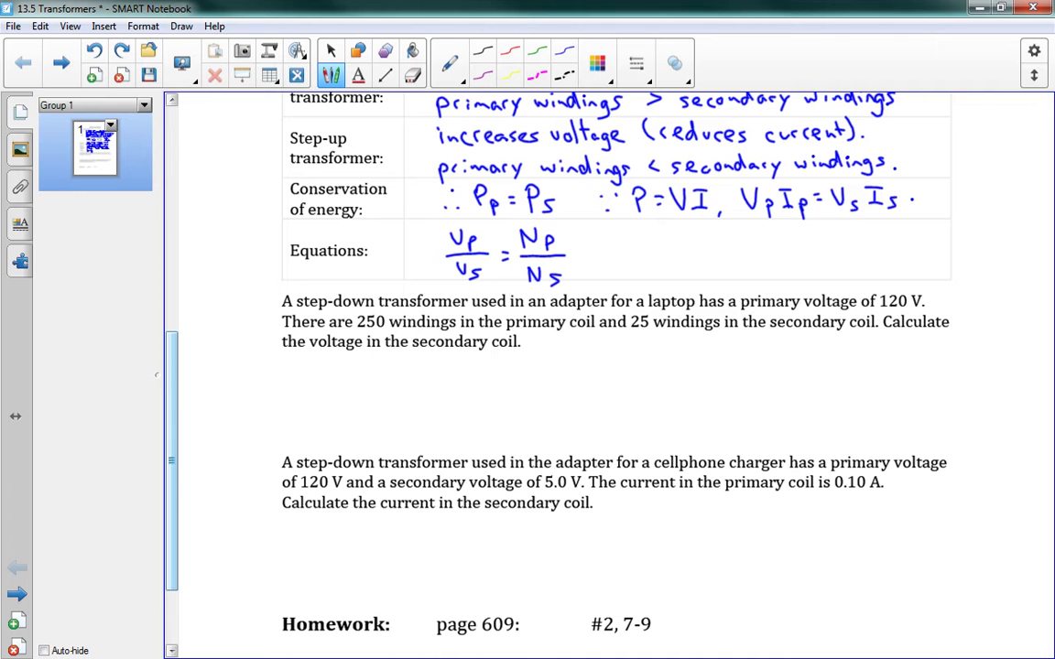
Step: Add the note 'N = # of windings' below the Equations label
mouse_move(281, 279)
left_mouse_down()
mouse_move(291, 267)
mouse_move(379, 274)
left_mouse_up()
mouse_move(383, 275)
left_mouse_down()
mouse_move(426, 282)
mouse_move(429, 293)
mouse_move(438, 284)
left_mouse_up()
left_click_drag(446, 285, 447, 286)
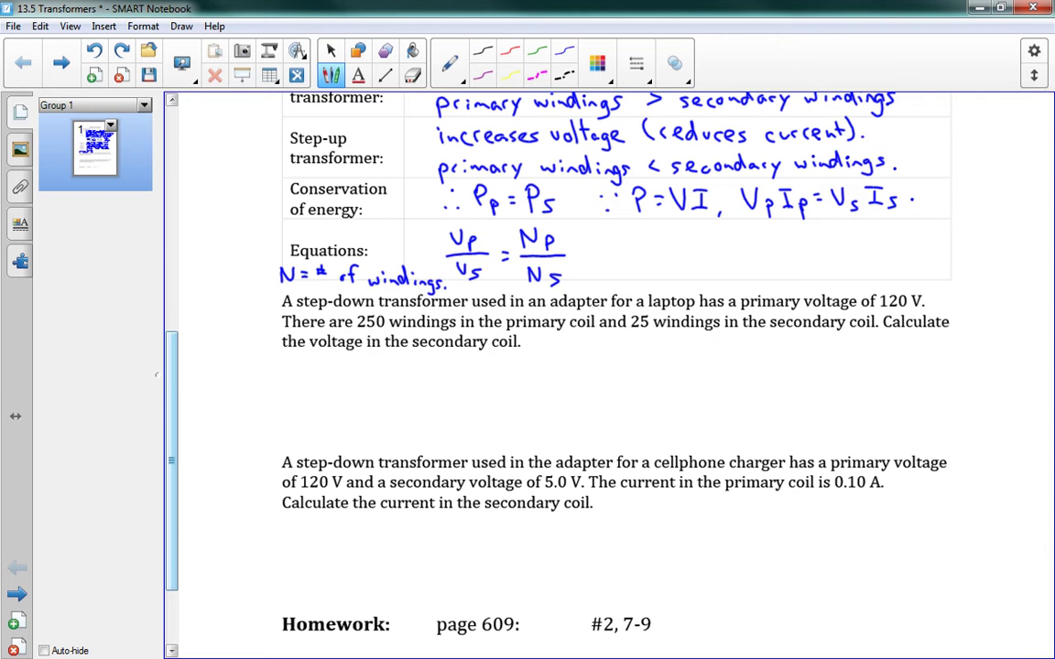
Step: Write the second equation Is/Ip = Np/Ns beside the first
mouse_move(632, 230)
left_mouse_down()
mouse_move(646, 229)
mouse_move(639, 245)
left_mouse_up()
mouse_move(633, 245)
left_mouse_down()
mouse_move(647, 245)
mouse_move(596, 266)
left_mouse_up()
mouse_move(663, 240)
left_mouse_down()
mouse_move(653, 252)
mouse_move(675, 257)
mouse_move(653, 264)
left_mouse_up()
left_click_drag(646, 265, 646, 281)
mouse_move(638, 281)
left_mouse_down()
mouse_move(660, 286)
mouse_move(661, 276)
left_mouse_up()
mouse_move(682, 251)
left_mouse_down()
mouse_move(694, 258)
mouse_move(724, 233)
left_mouse_up()
mouse_move(735, 240)
left_mouse_down()
mouse_move(735, 251)
mouse_move(746, 243)
mouse_move(755, 257)
left_mouse_up()
mouse_move(718, 263)
left_mouse_down()
mouse_move(718, 277)
mouse_move(730, 265)
left_mouse_up()
left_click_drag(747, 265, 738, 277)
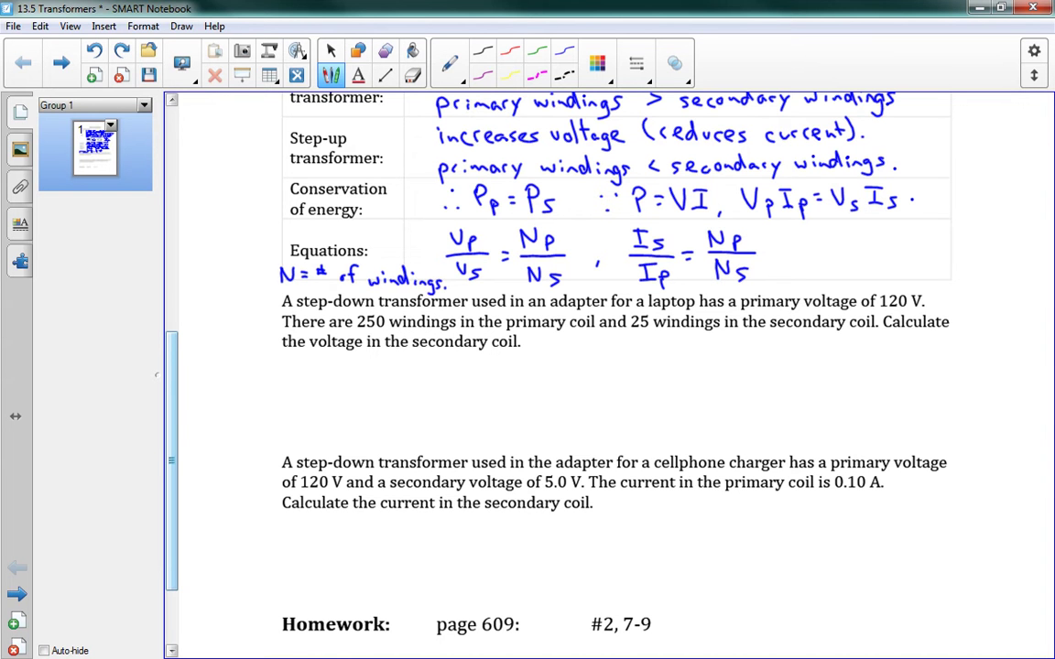
Step: Add a comma and write the third equation Is/Ip = Vp/Vs, with no emphasis circles
left_click_drag(644, 222, 649, 260)
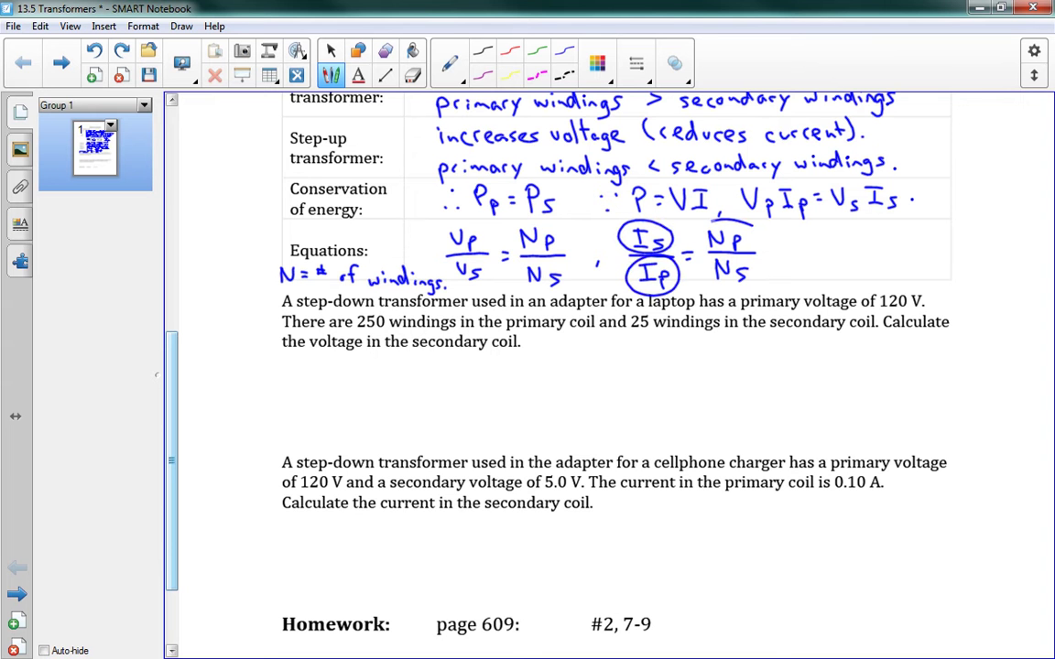
mouse_move(729, 225)
left_mouse_down()
mouse_move(698, 276)
mouse_move(725, 258)
left_mouse_up()
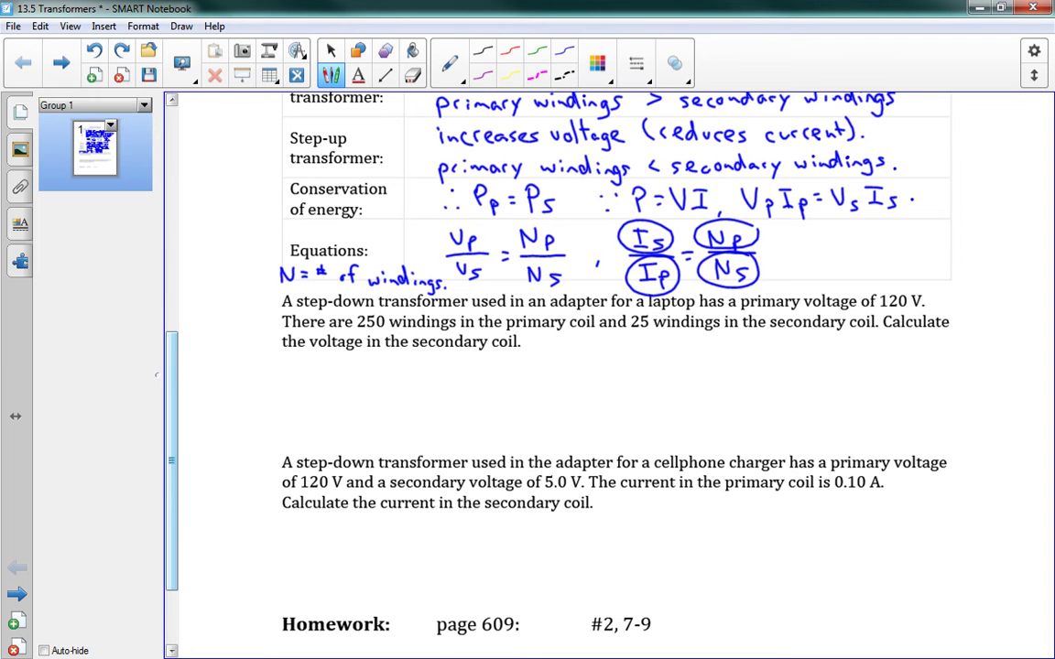
key("ctrl+z")
key("ctrl+z")
key("ctrl+z")
key("ctrl+z")
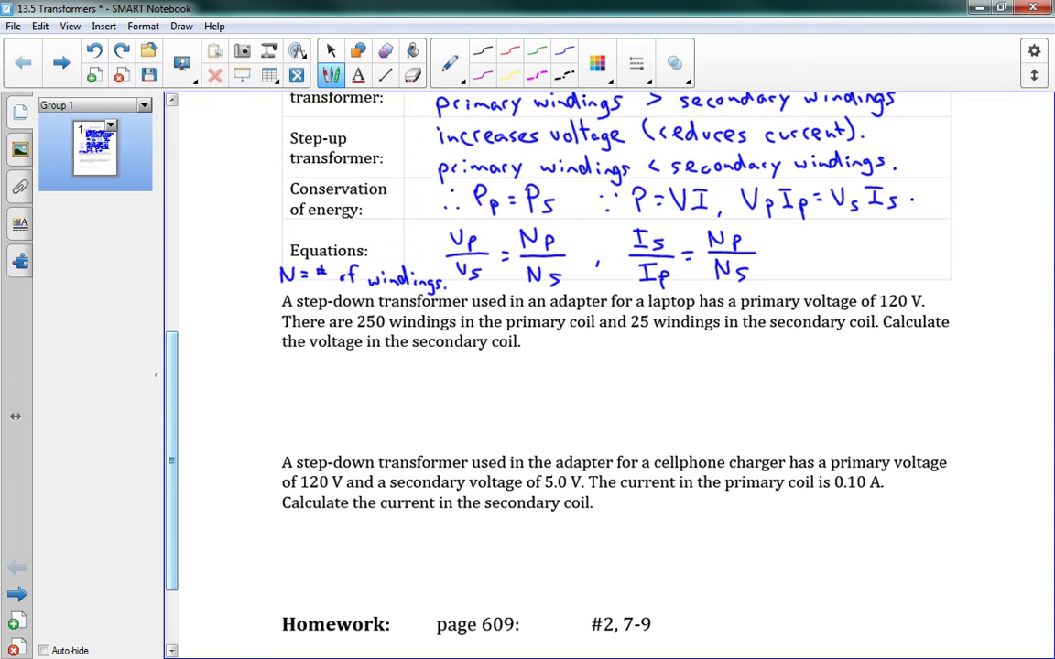
left_click_drag(773, 256, 772, 264)
mouse_move(813, 233)
left_mouse_down()
mouse_move(813, 247)
mouse_move(842, 257)
mouse_move(818, 277)
mouse_move(872, 263)
left_mouse_up()
left_click_drag(860, 270, 871, 270)
mouse_move(884, 230)
left_mouse_down()
mouse_move(888, 240)
mouse_move(898, 230)
left_mouse_up()
mouse_move(903, 236)
left_mouse_down()
mouse_move(903, 252)
mouse_move(910, 244)
left_mouse_up()
mouse_move(882, 256)
left_mouse_down()
mouse_move(912, 240)
mouse_move(922, 254)
mouse_move(904, 277)
left_mouse_up()
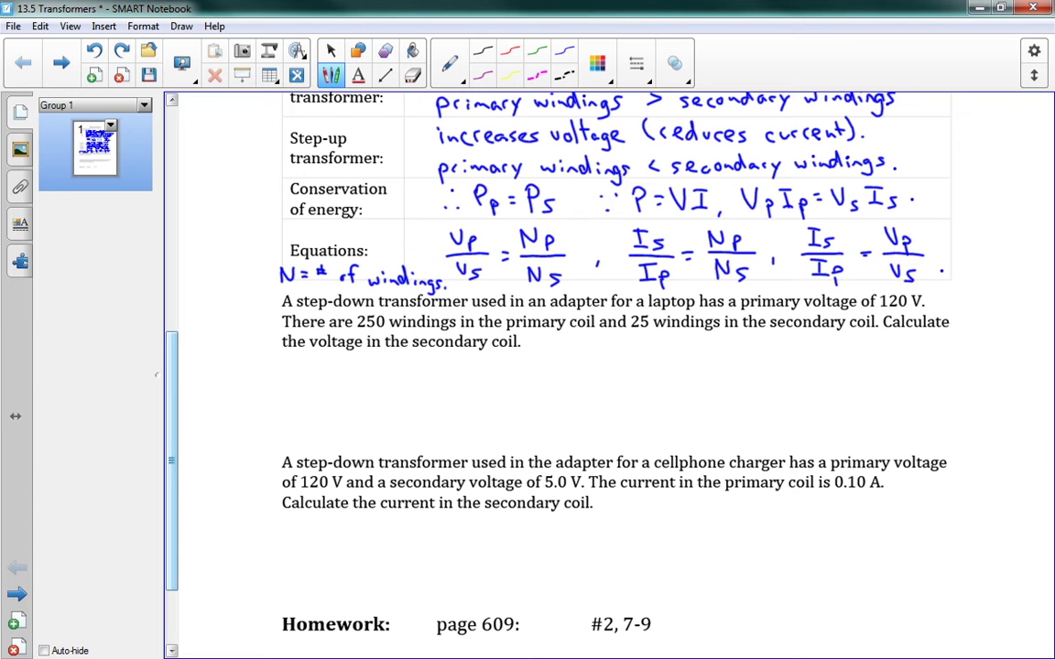
Step: Write Vp/Vs = Np/Ns below the laptop adapter problem
scroll(568, 367, "down", 3)
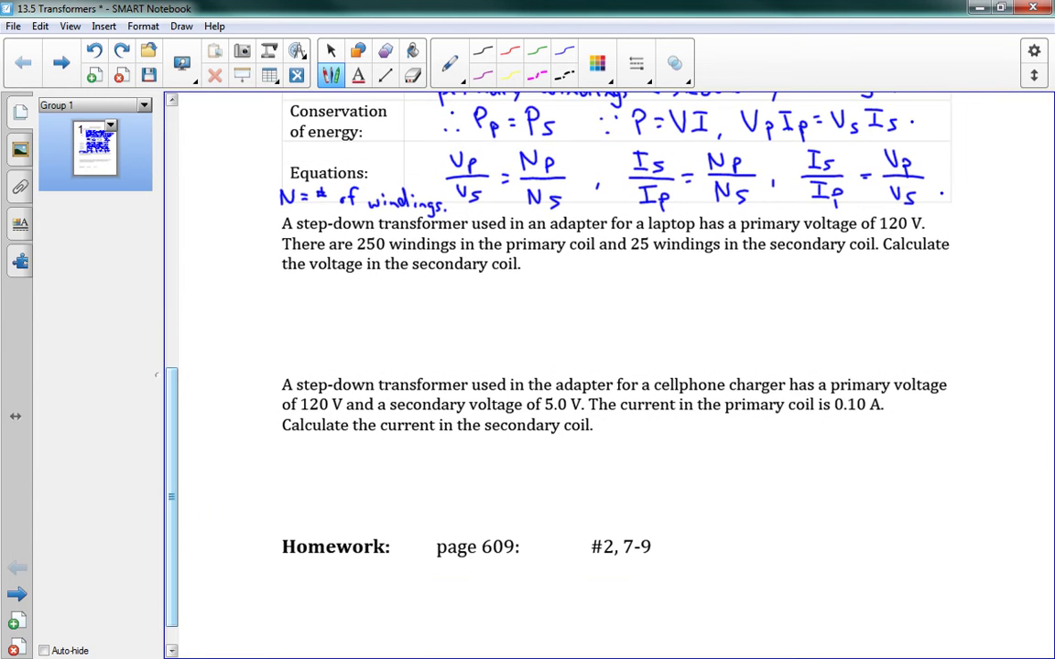
scroll(568, 366, "down", 1)
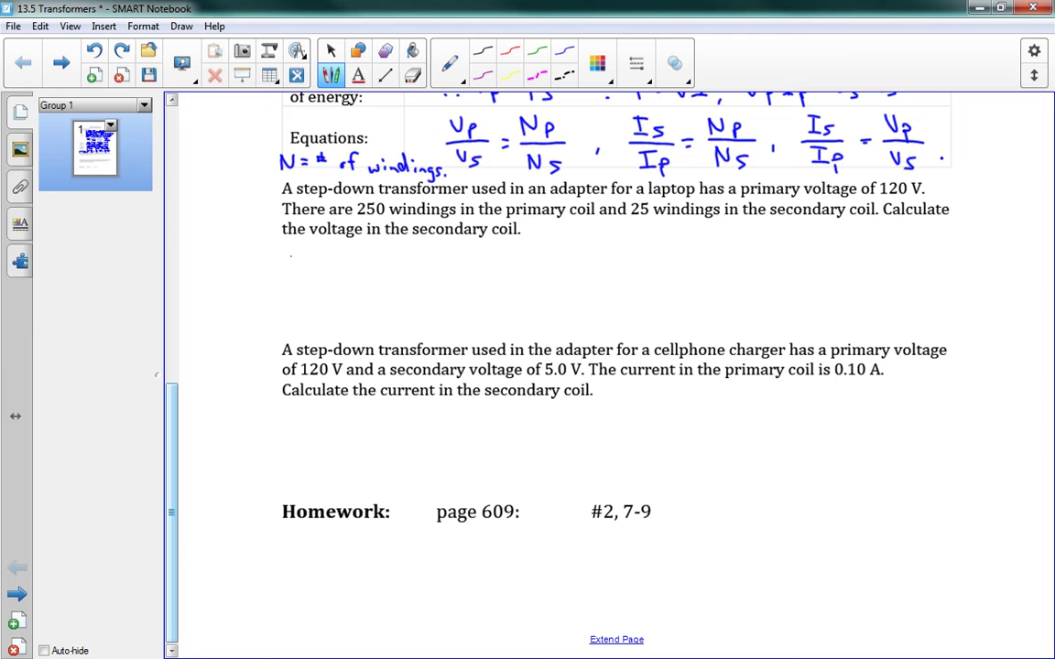
left_click_drag(289, 257, 333, 280)
mouse_move(295, 289)
left_mouse_down()
mouse_move(301, 303)
mouse_move(309, 288)
left_mouse_up()
left_click_drag(322, 295, 314, 311)
mouse_move(341, 273)
left_mouse_down()
mouse_move(365, 259)
mouse_move(369, 277)
mouse_move(381, 261)
mouse_move(409, 286)
left_mouse_up()
mouse_move(375, 311)
left_mouse_down()
mouse_move(375, 293)
mouse_move(385, 293)
mouse_move(394, 317)
left_mouse_up()
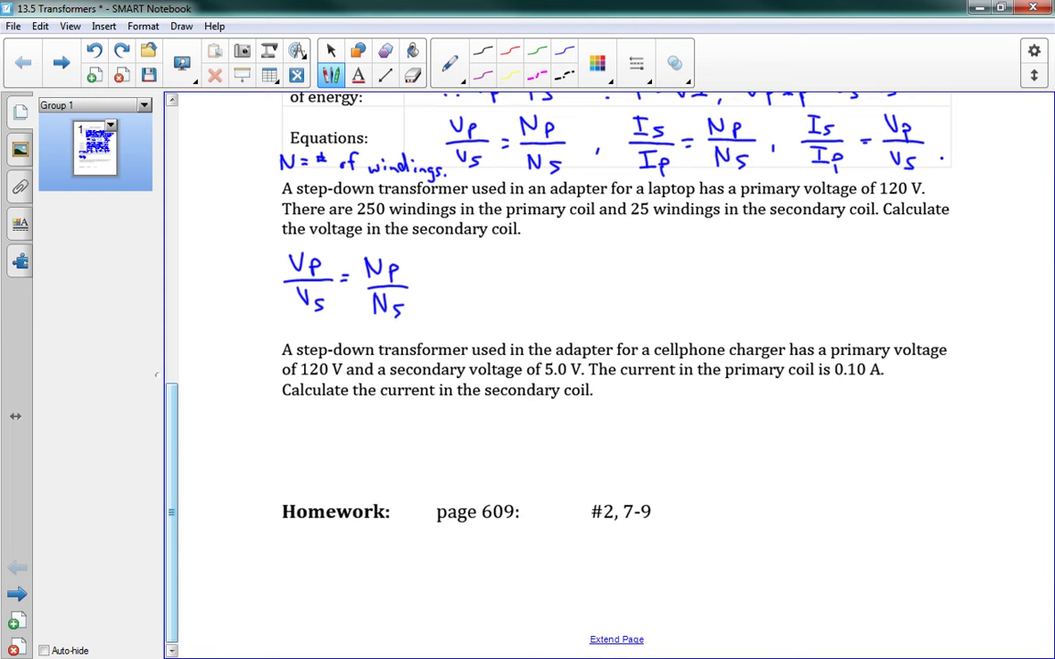
Step: Rearrange it to Vp = Vs × Np/Ns, with arrows linking the equations
mouse_move(464, 276)
left_mouse_down()
mouse_move(468, 293)
mouse_move(477, 276)
mouse_move(485, 295)
mouse_move(507, 283)
left_mouse_up()
mouse_move(497, 290)
left_mouse_down()
mouse_move(524, 278)
mouse_move(531, 297)
mouse_move(558, 292)
left_mouse_up()
mouse_move(559, 283)
left_mouse_down()
mouse_move(549, 293)
mouse_move(592, 264)
mouse_move(611, 291)
left_mouse_up()
mouse_move(582, 296)
left_mouse_down()
mouse_move(582, 311)
mouse_move(595, 295)
mouse_move(597, 320)
left_mouse_up()
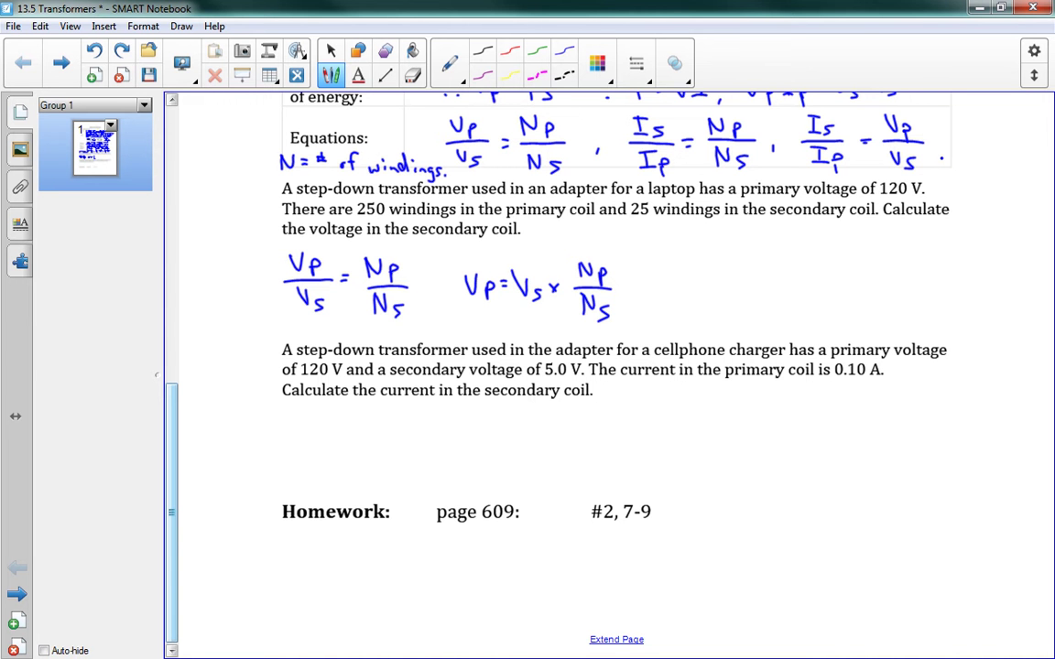
mouse_move(626, 288)
left_mouse_down()
mouse_move(652, 287)
mouse_move(641, 295)
left_mouse_up()
mouse_move(431, 286)
left_mouse_down()
mouse_move(450, 287)
mouse_move(441, 294)
left_mouse_up()
Step: Write Vs = Vp × Ns/Np after the last arrow
mouse_move(663, 274)
left_mouse_down()
mouse_move(669, 291)
mouse_move(678, 274)
mouse_move(683, 297)
left_mouse_up()
left_click_drag(696, 283, 702, 283)
left_click_drag(696, 290, 702, 289)
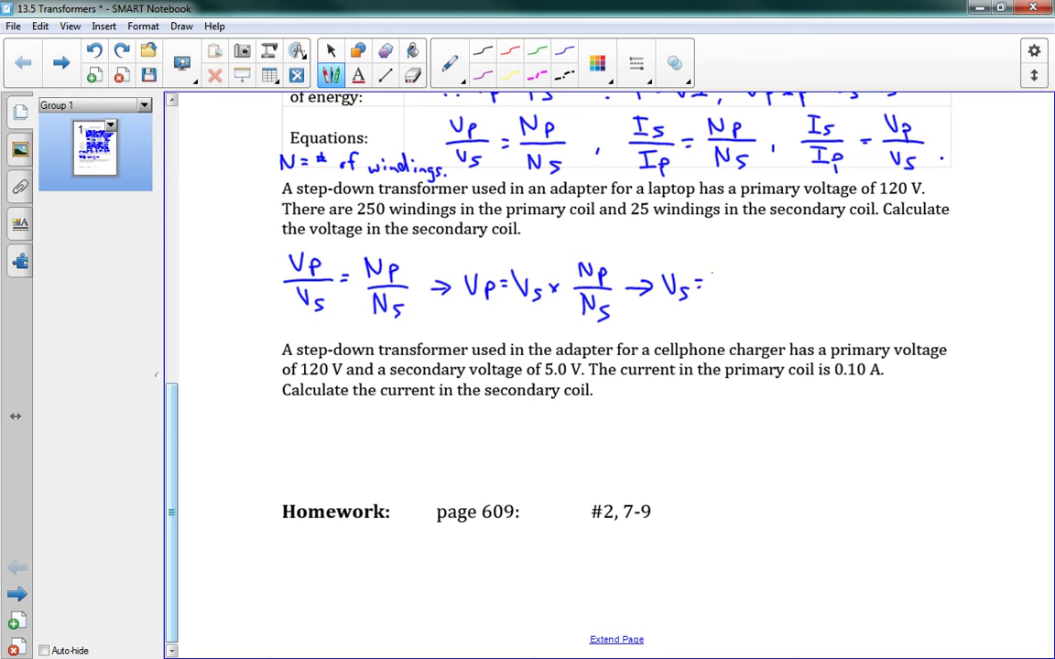
left_click_drag(711, 274, 752, 288)
mouse_move(752, 280)
left_mouse_down()
mouse_move(746, 288)
mouse_move(775, 261)
mouse_move(797, 285)
left_mouse_up()
mouse_move(770, 293)
left_mouse_down()
mouse_move(770, 307)
mouse_move(782, 306)
left_mouse_up()
left_click_drag(788, 308, 814, 282)
left_click_drag(805, 289, 814, 289)
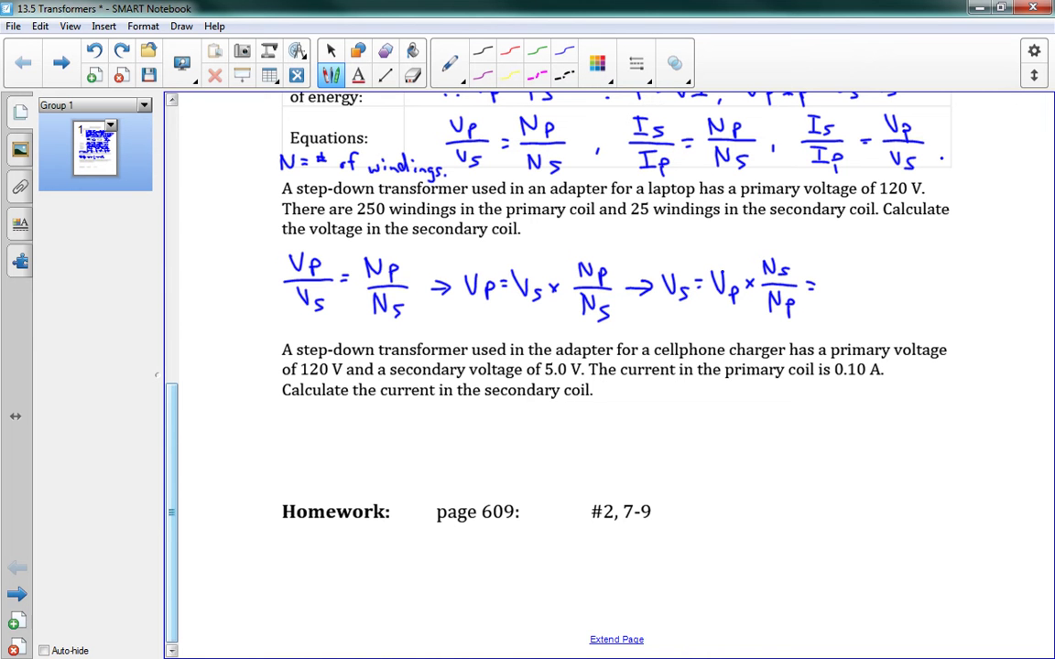
Step: Substitute 120 × 25/250 = 12V, double-underline the answer, and circle 120 V in the problem
mouse_move(823, 281)
left_mouse_down()
mouse_move(823, 297)
mouse_move(844, 283)
mouse_move(867, 294)
left_mouse_up()
mouse_move(866, 282)
left_mouse_down()
mouse_move(855, 295)
mouse_move(890, 271)
mouse_move(921, 280)
mouse_move(882, 293)
mouse_move(895, 304)
left_mouse_up()
mouse_move(915, 291)
left_mouse_down()
mouse_move(907, 299)
mouse_move(939, 275)
left_mouse_up()
left_click_drag(929, 282, 940, 281)
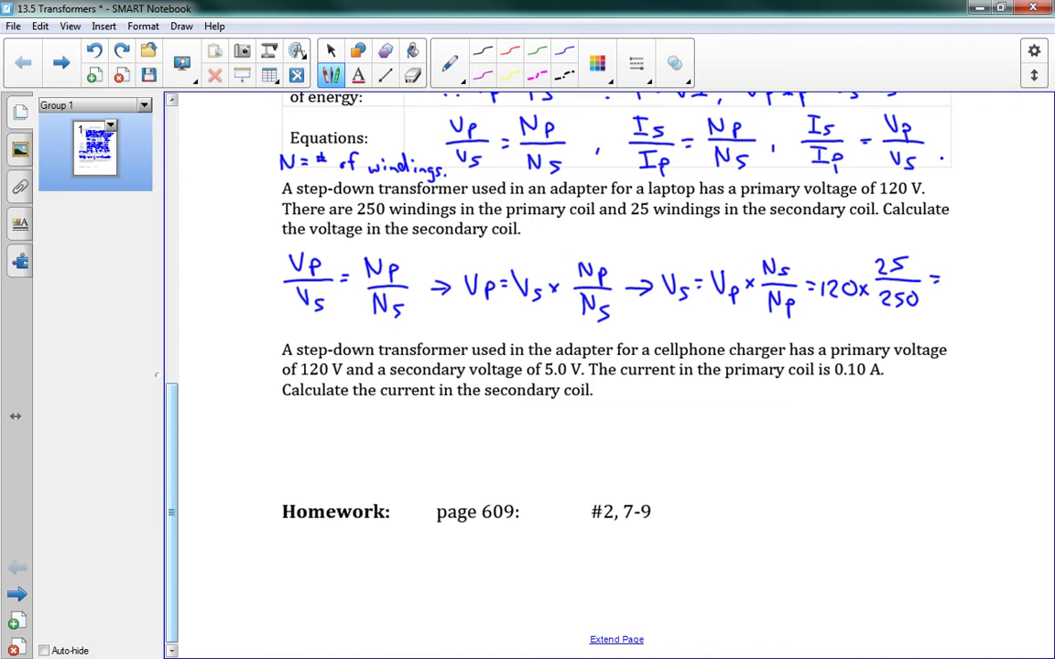
mouse_move(952, 271)
left_mouse_down()
mouse_move(954, 295)
mouse_move(972, 293)
left_mouse_up()
mouse_move(975, 270)
left_mouse_down()
mouse_move(983, 293)
mouse_move(994, 268)
left_mouse_up()
mouse_move(948, 300)
left_mouse_down()
mouse_move(993, 300)
mouse_move(991, 308)
left_mouse_up()
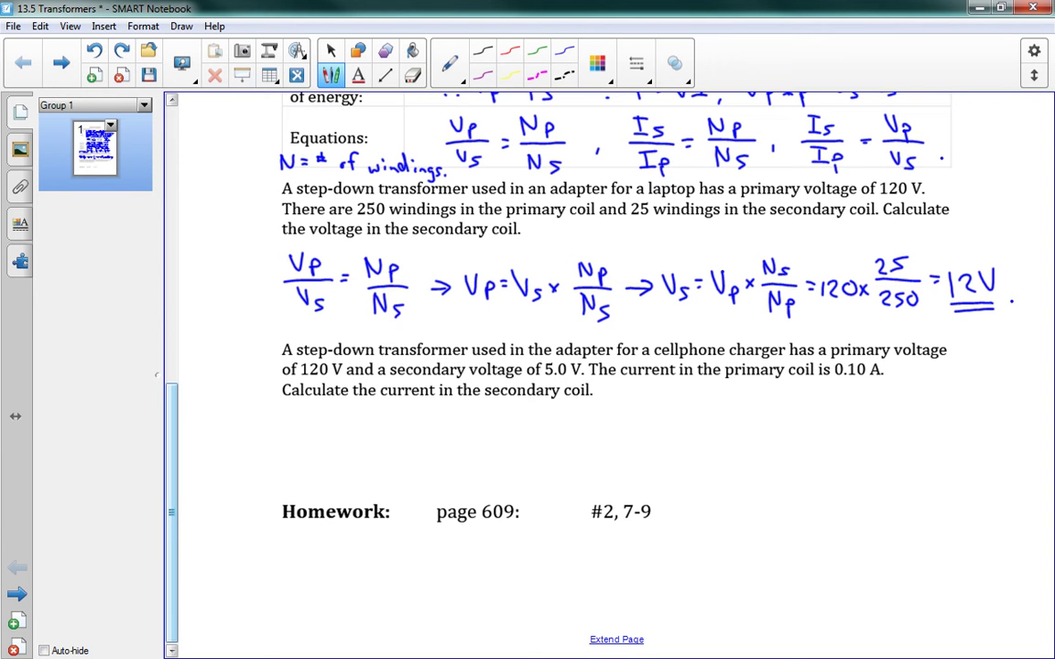
mouse_move(881, 183)
left_mouse_down()
mouse_move(916, 176)
mouse_move(878, 194)
left_mouse_up()
scroll(159, 273, "up", 5)
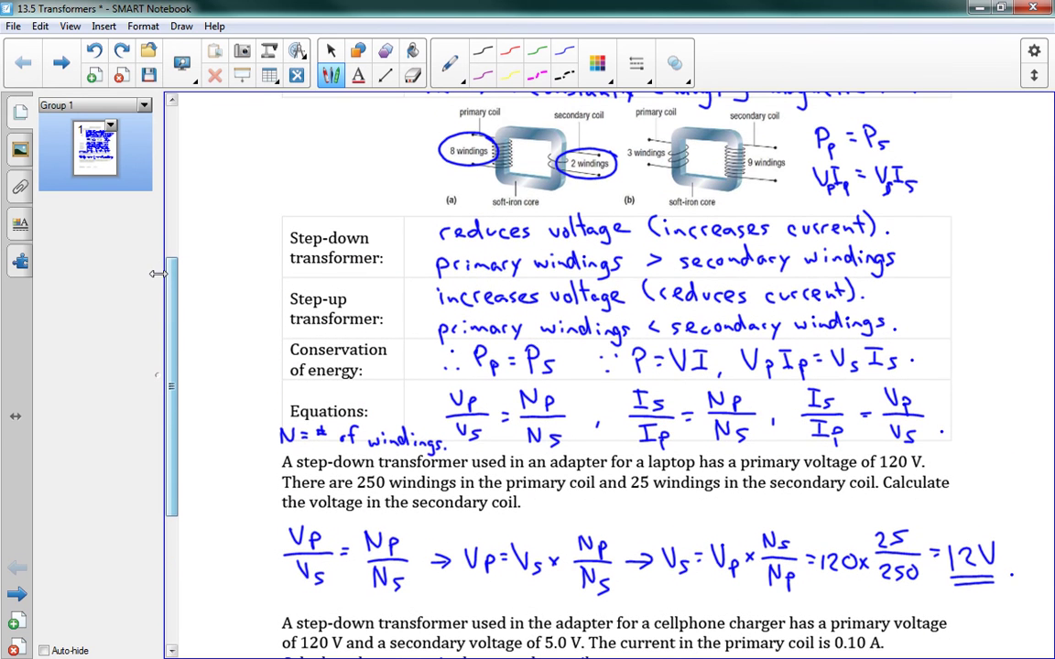
mouse_move(412, 138)
left_mouse_down()
mouse_move(476, 115)
mouse_move(631, 174)
mouse_move(407, 147)
left_mouse_up()
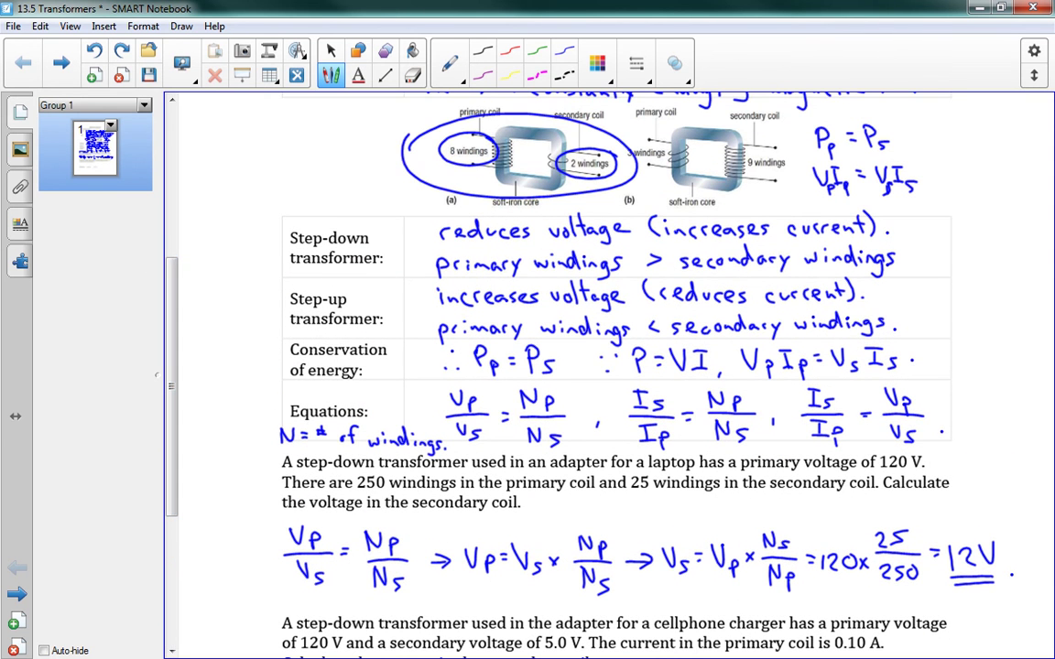
mouse_move(501, 129)
left_mouse_down()
mouse_move(473, 170)
mouse_move(505, 131)
left_mouse_up()
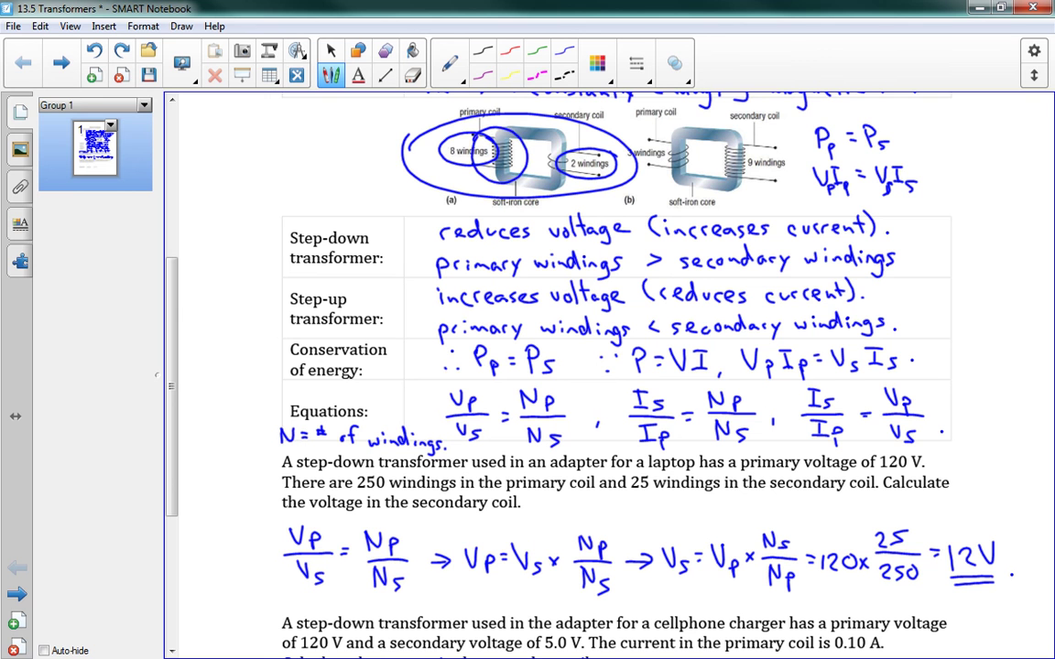
mouse_move(565, 146)
left_mouse_down()
mouse_move(544, 178)
mouse_move(567, 147)
left_mouse_up()
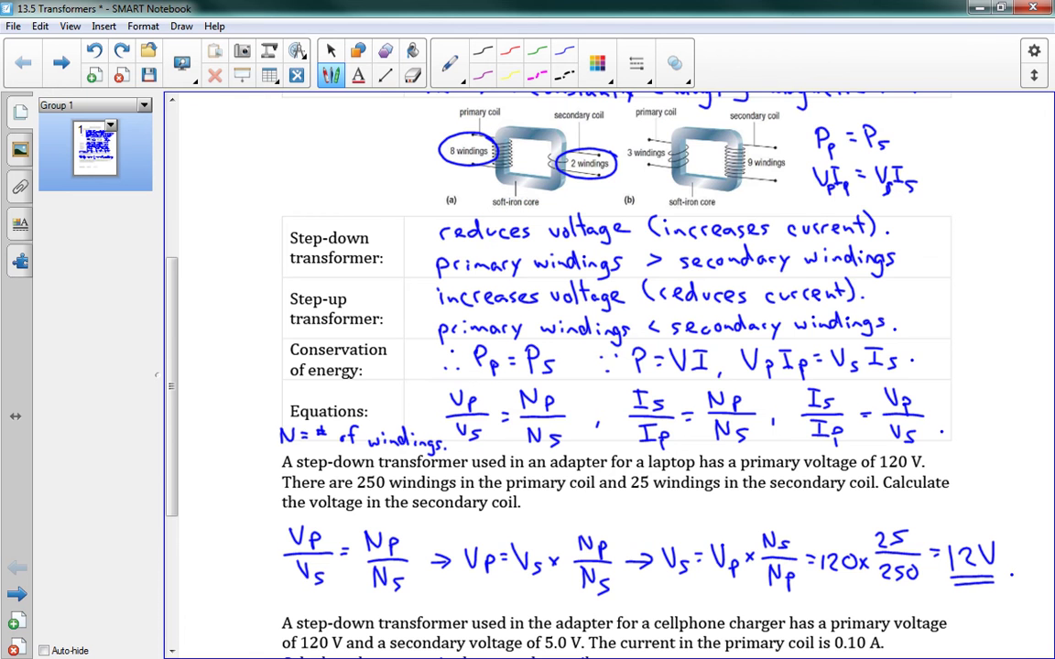
left_click_drag(175, 341, 175, 469)
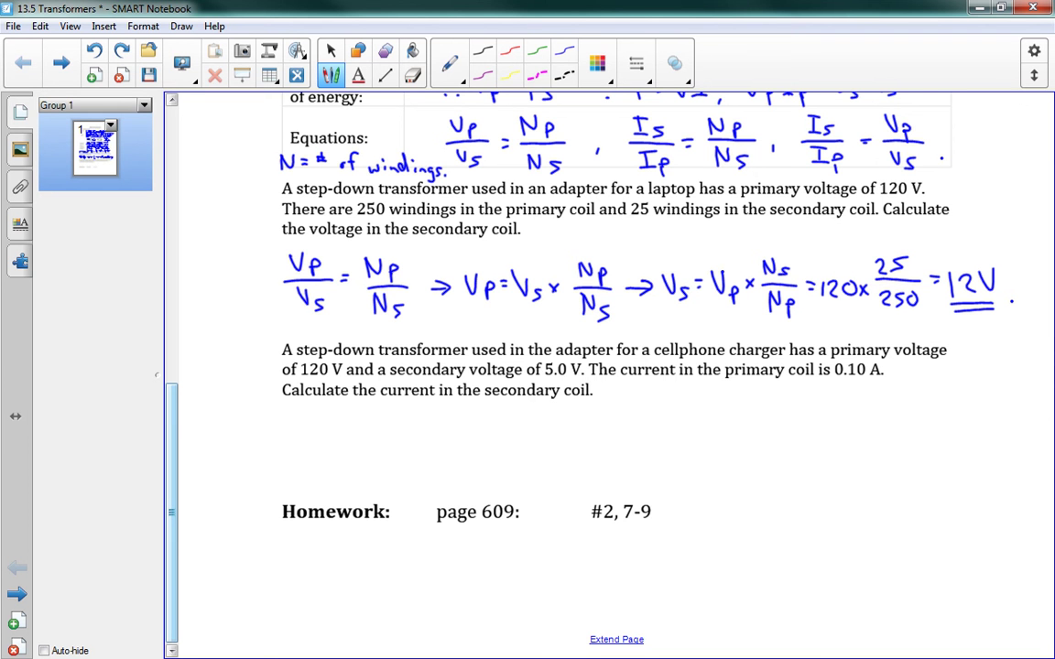
Step: Write Is/Ip = Vp/Vs below the cellphone charger problem
left_click_drag(284, 408, 296, 407)
left_click_drag(289, 408, 297, 422)
mouse_move(315, 413)
left_mouse_down()
mouse_move(302, 422)
mouse_move(322, 434)
left_mouse_up()
left_click_drag(289, 443, 306, 443)
left_click_drag(298, 443, 307, 457)
mouse_move(313, 446)
left_mouse_down()
mouse_move(316, 464)
mouse_move(370, 410)
left_mouse_up()
mouse_move(377, 413)
left_mouse_down()
mouse_move(376, 431)
mouse_move(395, 436)
left_mouse_up()
mouse_move(363, 446)
left_mouse_down()
mouse_move(387, 464)
mouse_move(470, 428)
left_mouse_up()
Step: Rearrange it to Is = Ip × Vp/Vs after the arrow
left_click_drag(462, 430, 469, 448)
mouse_move(482, 437)
left_mouse_down()
mouse_move(472, 451)
mouse_move(525, 427)
mouse_move(533, 451)
left_mouse_up()
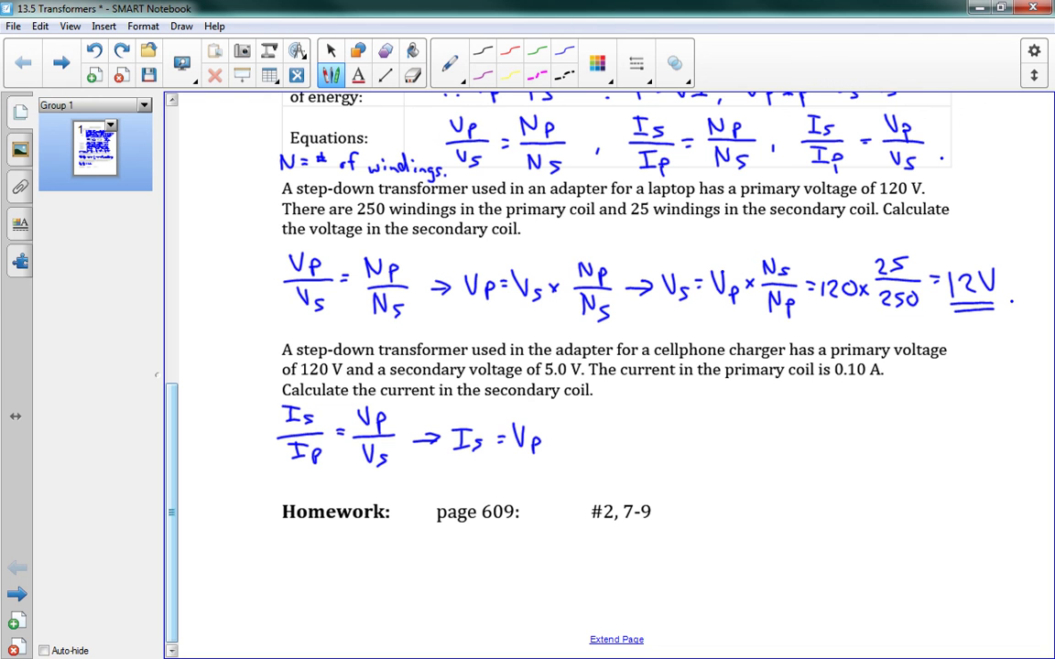
key("ctrl+z")
key("ctrl+z")
key("ctrl+z")
key("ctrl+z")
key("ctrl+z")
key("ctrl+z")
left_click_drag(451, 450, 512, 438)
left_click_drag(501, 445, 513, 445)
mouse_move(530, 425)
left_mouse_down()
mouse_move(540, 427)
mouse_move(534, 449)
mouse_move(546, 448)
left_mouse_up()
mouse_move(550, 438)
left_mouse_down()
mouse_move(550, 457)
mouse_move(595, 416)
mouse_move(618, 436)
left_mouse_up()
mouse_move(587, 444)
left_mouse_down()
mouse_move(597, 443)
mouse_move(601, 461)
mouse_move(643, 435)
mouse_move(702, 448)
left_mouse_up()
Step: Substitute 0.1 × 120/5 = 2.4A and double-underline the answer
left_click(672, 448)
mouse_move(701, 439)
left_mouse_down()
mouse_move(693, 448)
mouse_move(716, 431)
left_mouse_up()
mouse_move(720, 419)
left_mouse_down()
mouse_move(734, 430)
mouse_move(741, 417)
mouse_move(754, 438)
mouse_move(728, 460)
left_mouse_up()
left_click_drag(730, 446, 778, 439)
left_click_drag(768, 445, 820, 451)
left_click(807, 449)
mouse_move(835, 451)
left_mouse_down()
mouse_move(842, 431)
mouse_move(850, 450)
left_mouse_up()
left_click_drag(836, 443, 847, 443)
left_click_drag(781, 466, 857, 473)
left_click(879, 452)
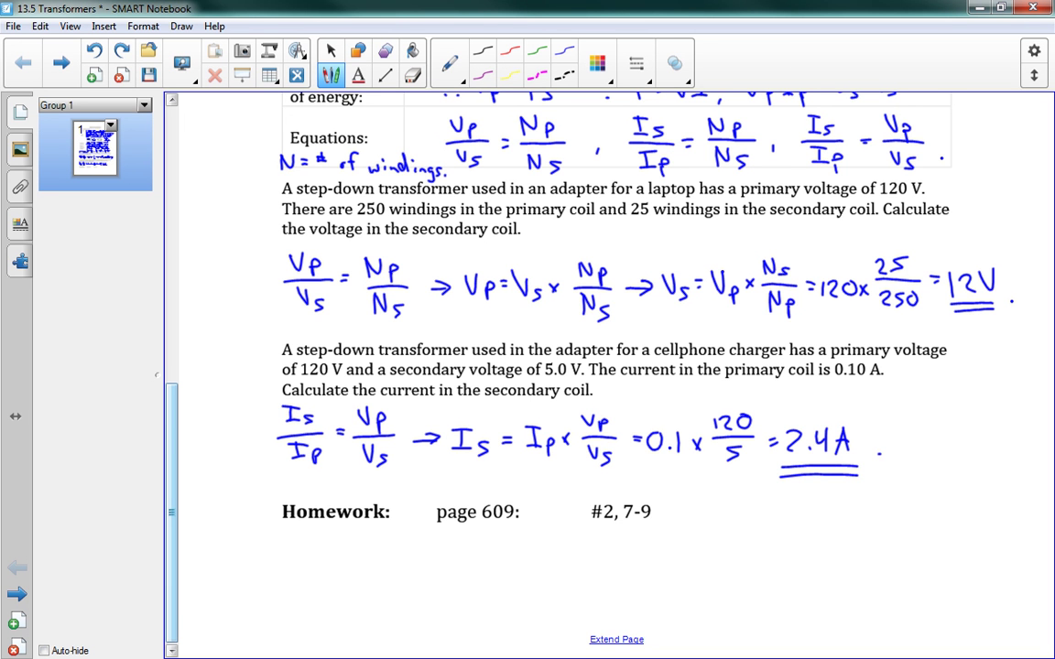